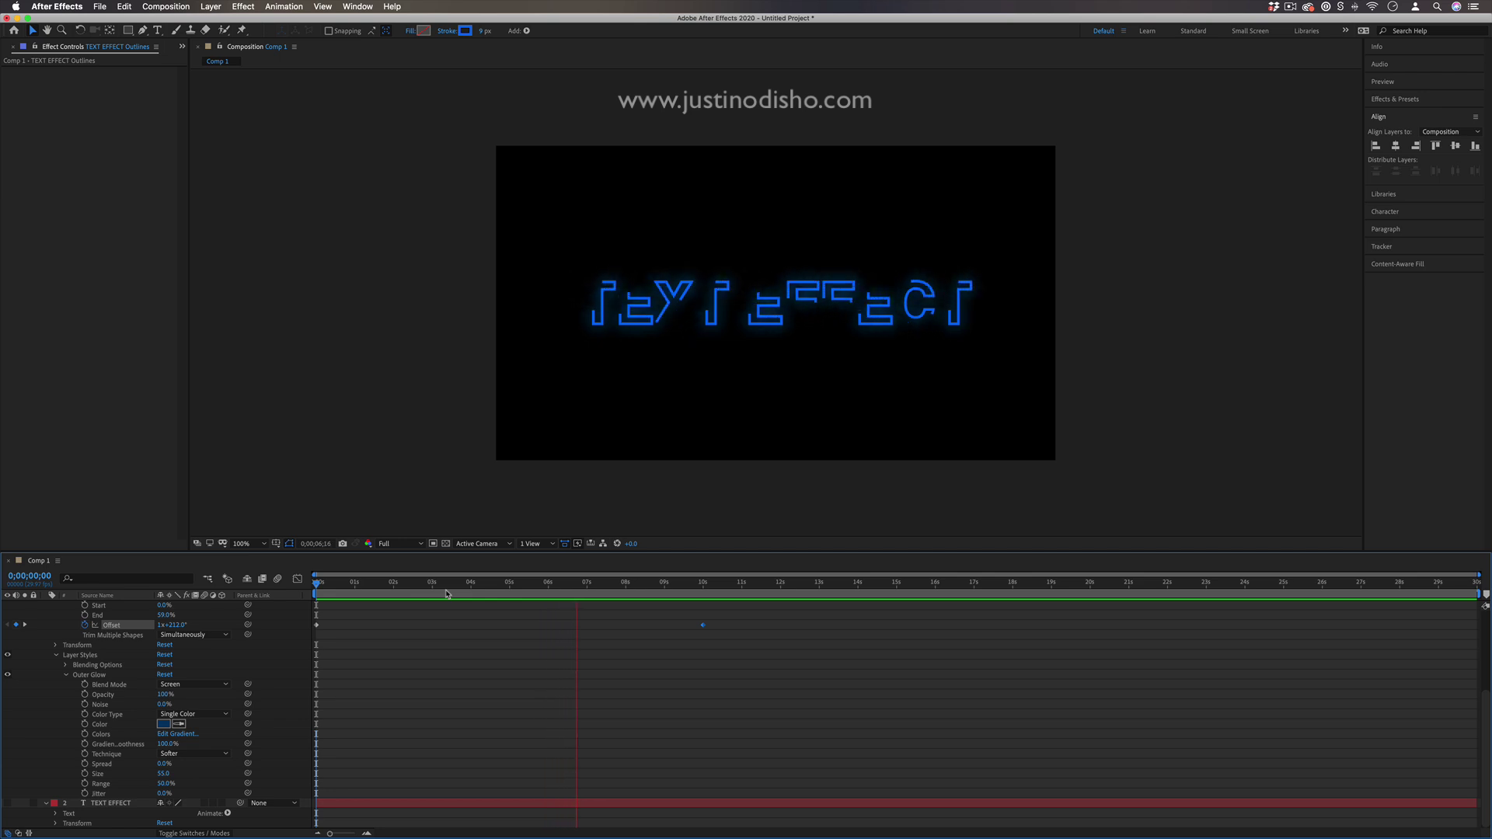
Stop the preview and delete both the TEXT EFFECT Outlines layer and the TEXT EFFECT text layer
{"action": "key", "text": "space"}
{"action": "scroll", "coordinate": [178, 679], "scroll_direction": "up", "scroll_amount": 4}
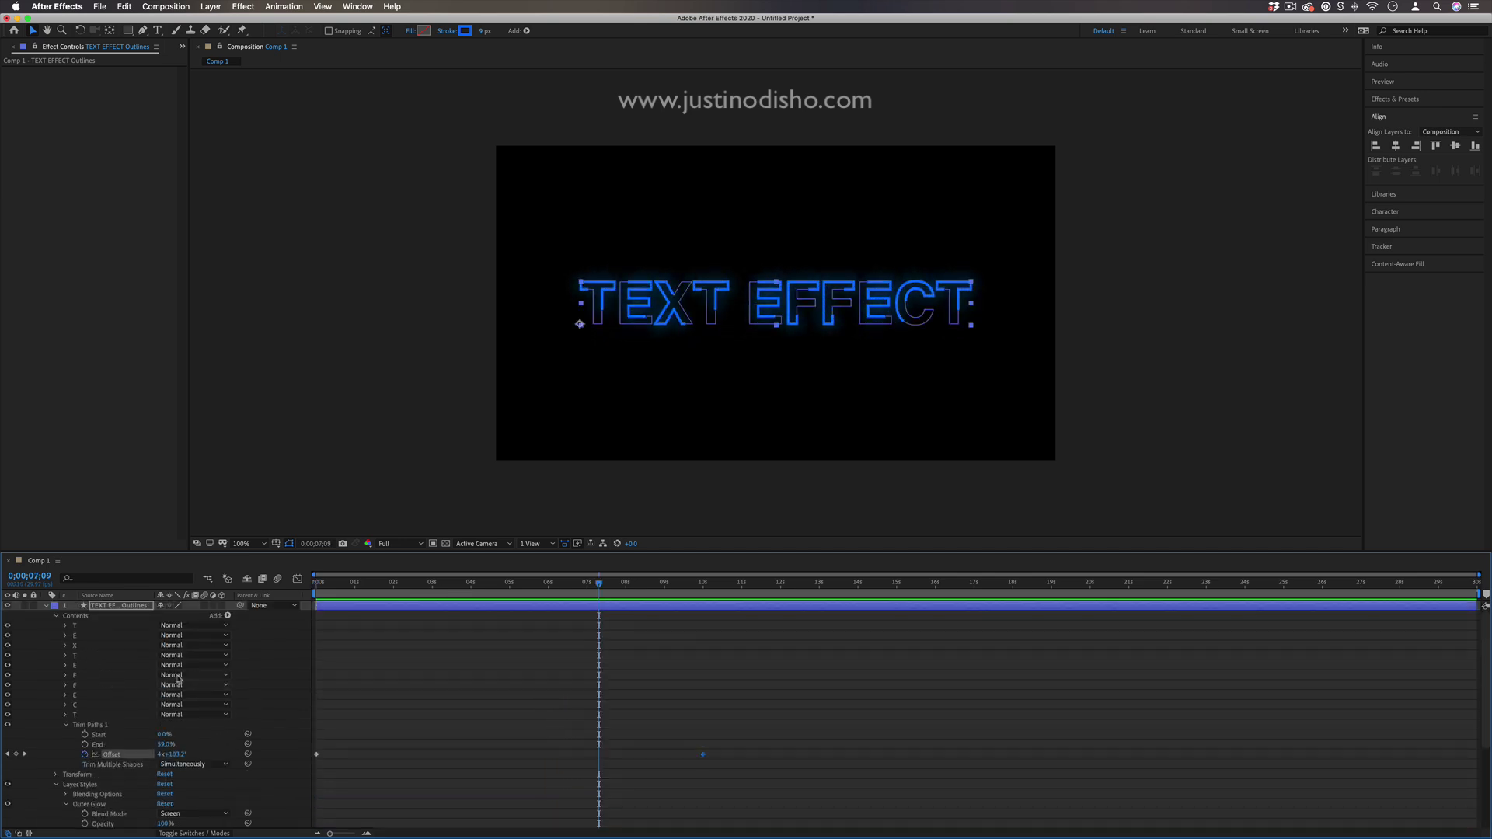
{"action": "left_click", "coordinate": [131, 607]}
{"action": "key", "text": "BackSpace"}
{"action": "left_click", "coordinate": [129, 607]}
{"action": "key", "text": "BackSpace"}
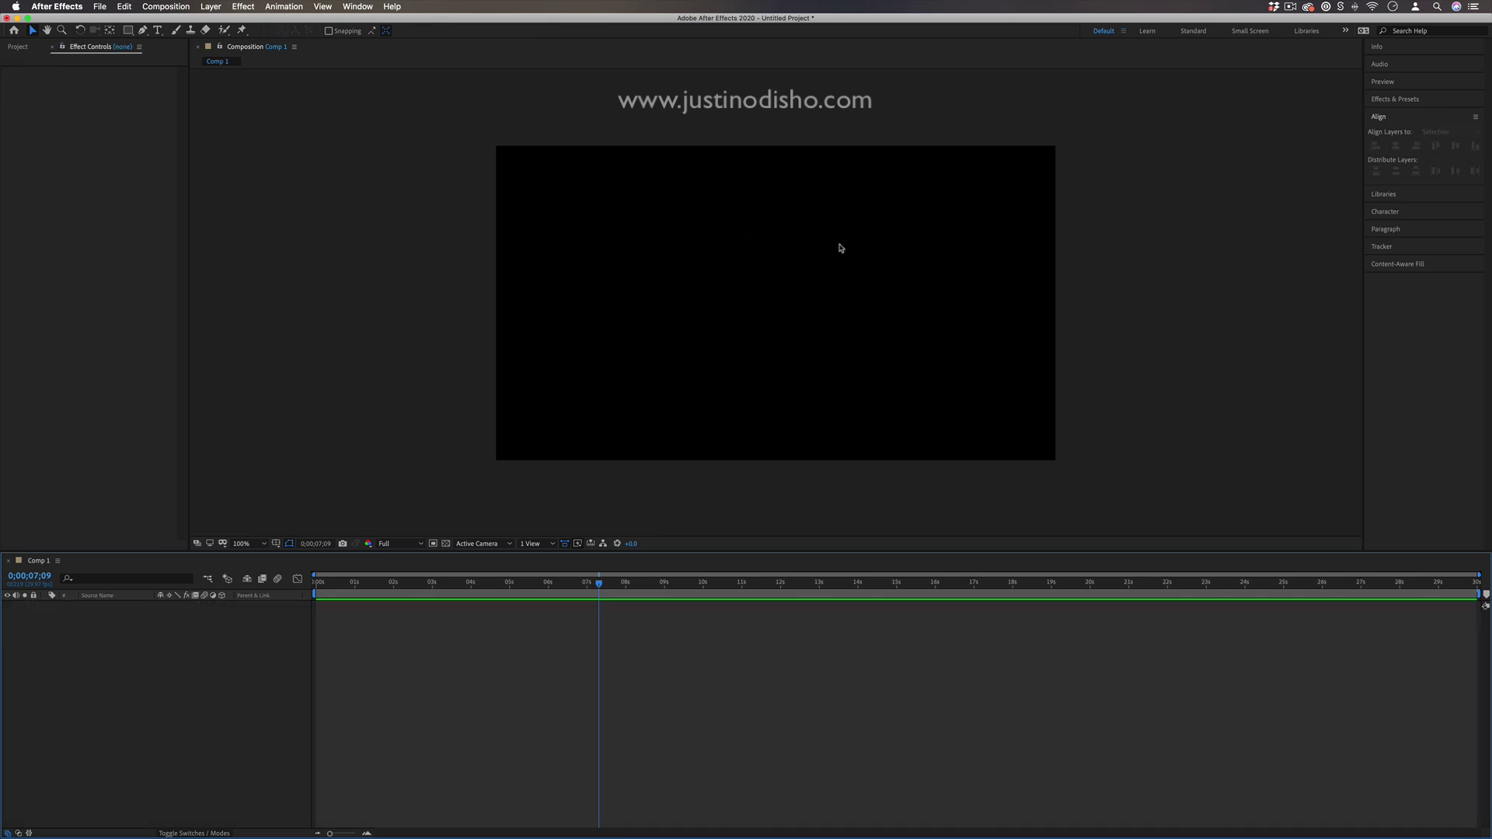
Add a new text layer reading 'TEXT EFFECT' and select all of its letters
{"action": "left_click", "coordinate": [158, 31]}
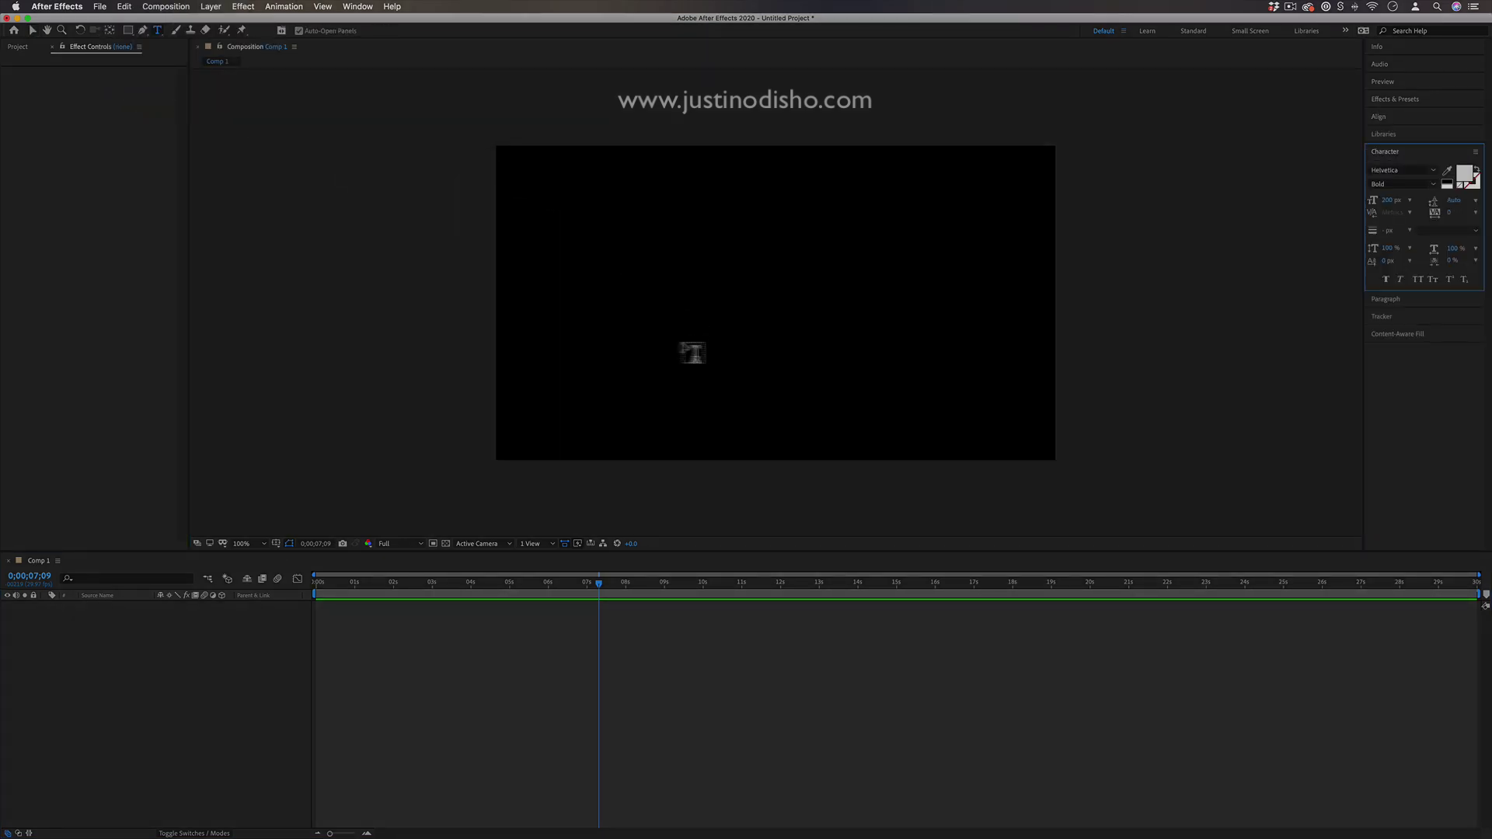
{"action": "left_click", "coordinate": [618, 310]}
{"action": "type", "text": "TEXT EFFECT"}
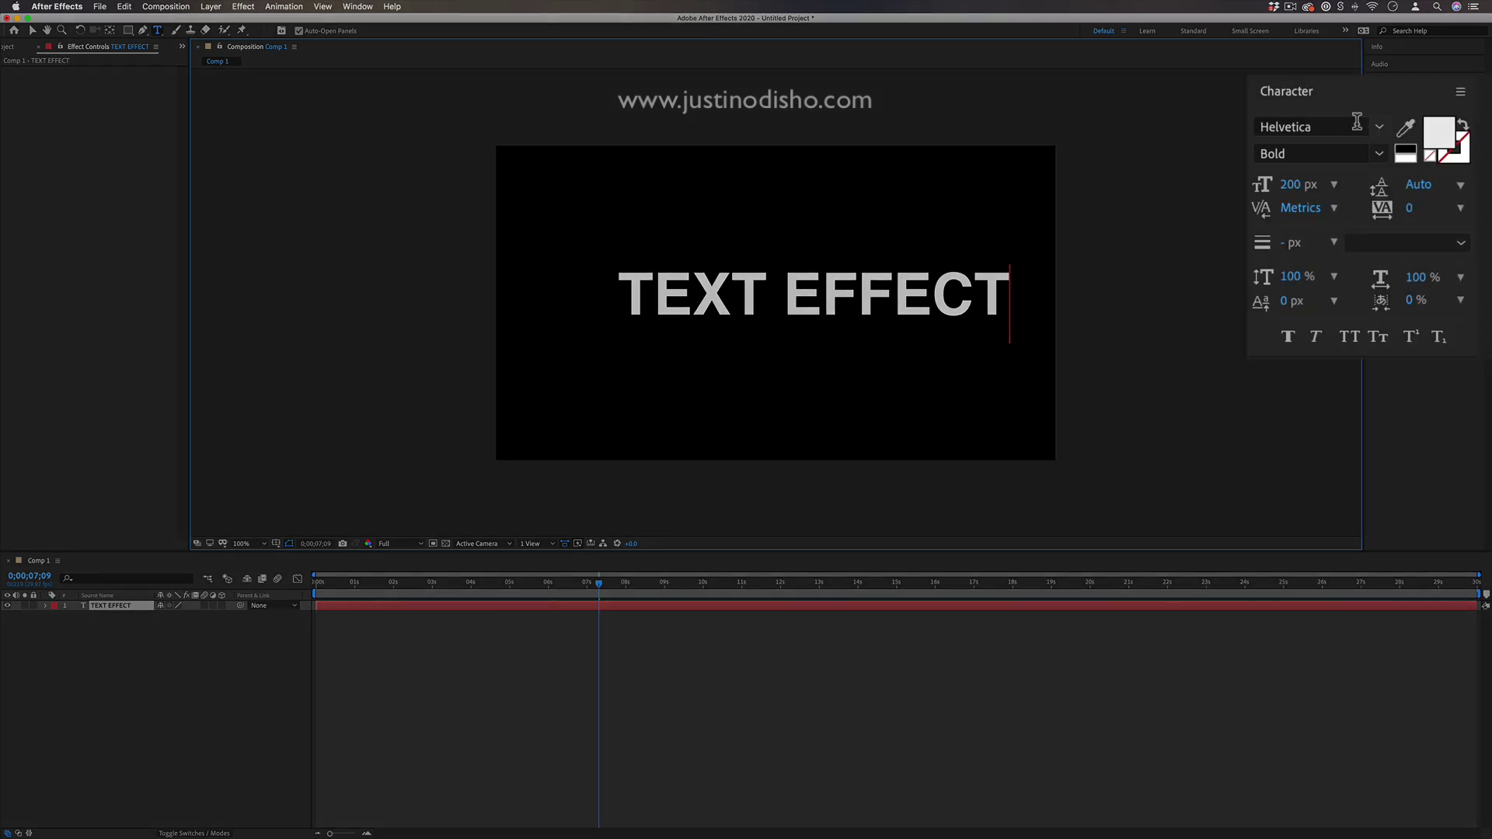
{"action": "left_click_drag", "start_coordinate": [1013, 293], "coordinate": [654, 289]}
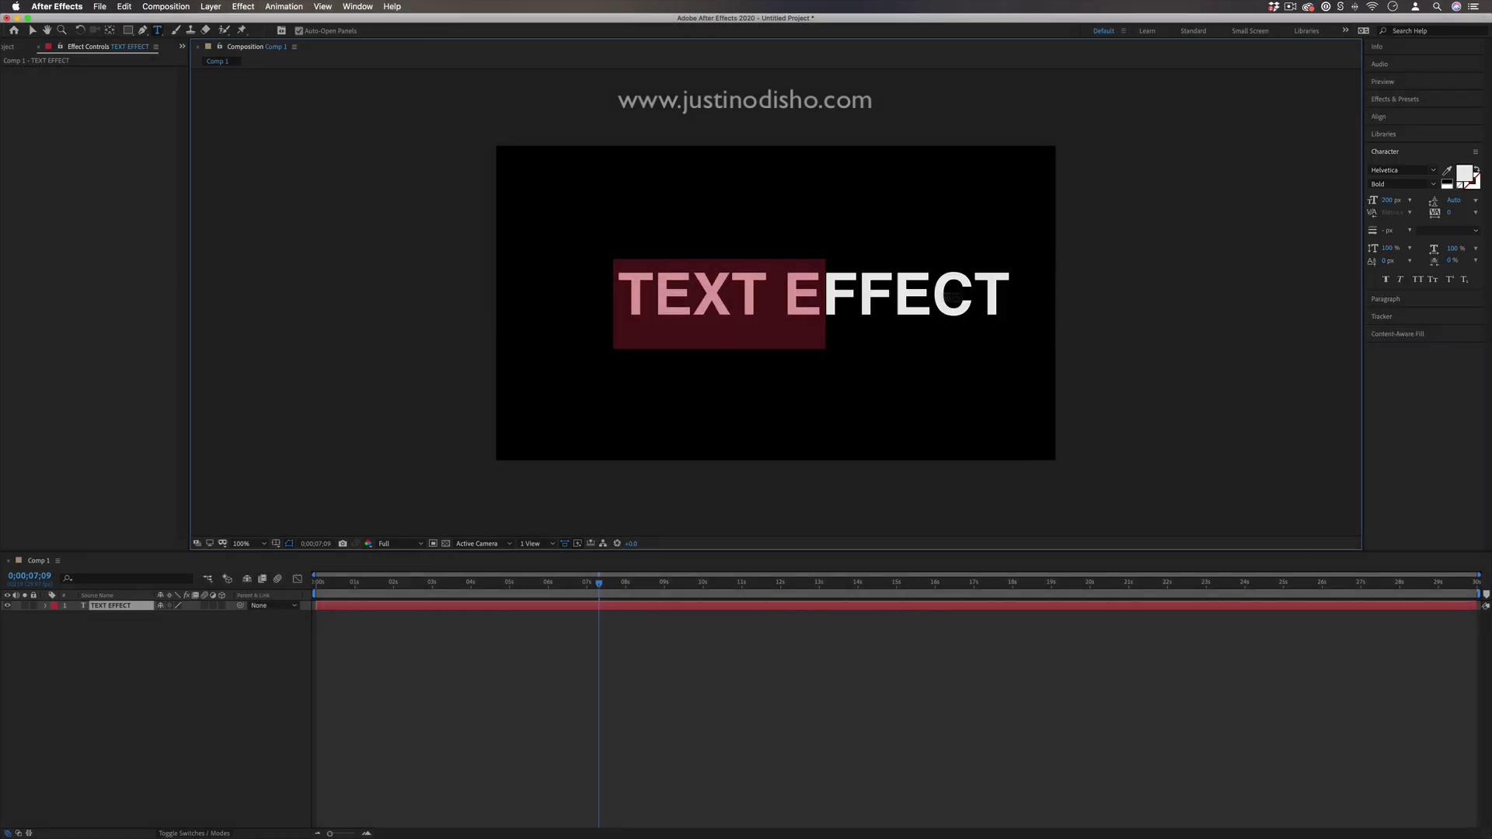
{"action": "left_click_drag", "start_coordinate": [789, 295], "coordinate": [1014, 295]}
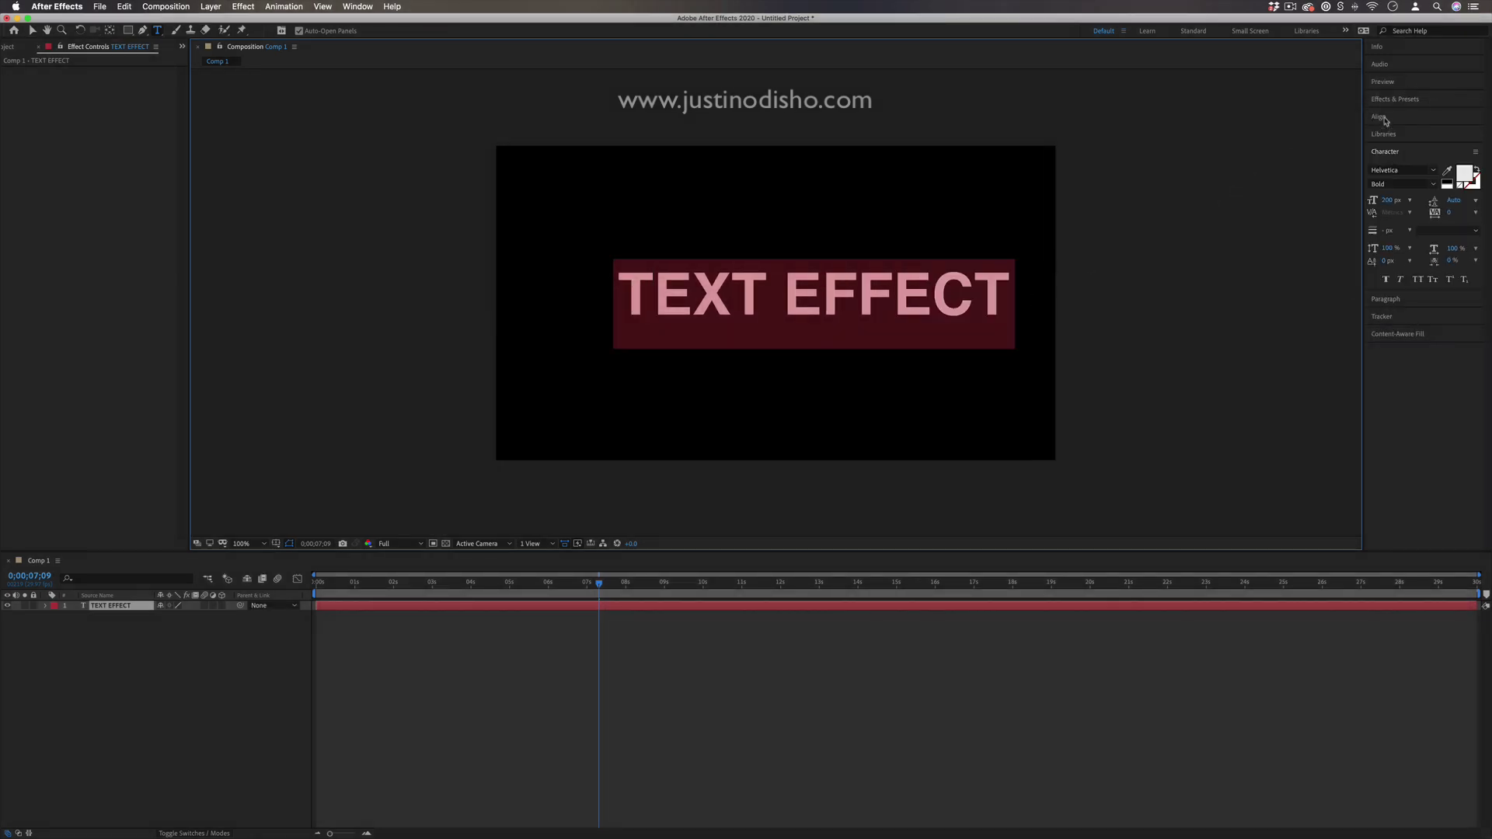
Centre the TEXT EFFECT text horizontally and vertically in the composition
{"action": "left_click", "coordinate": [1381, 117]}
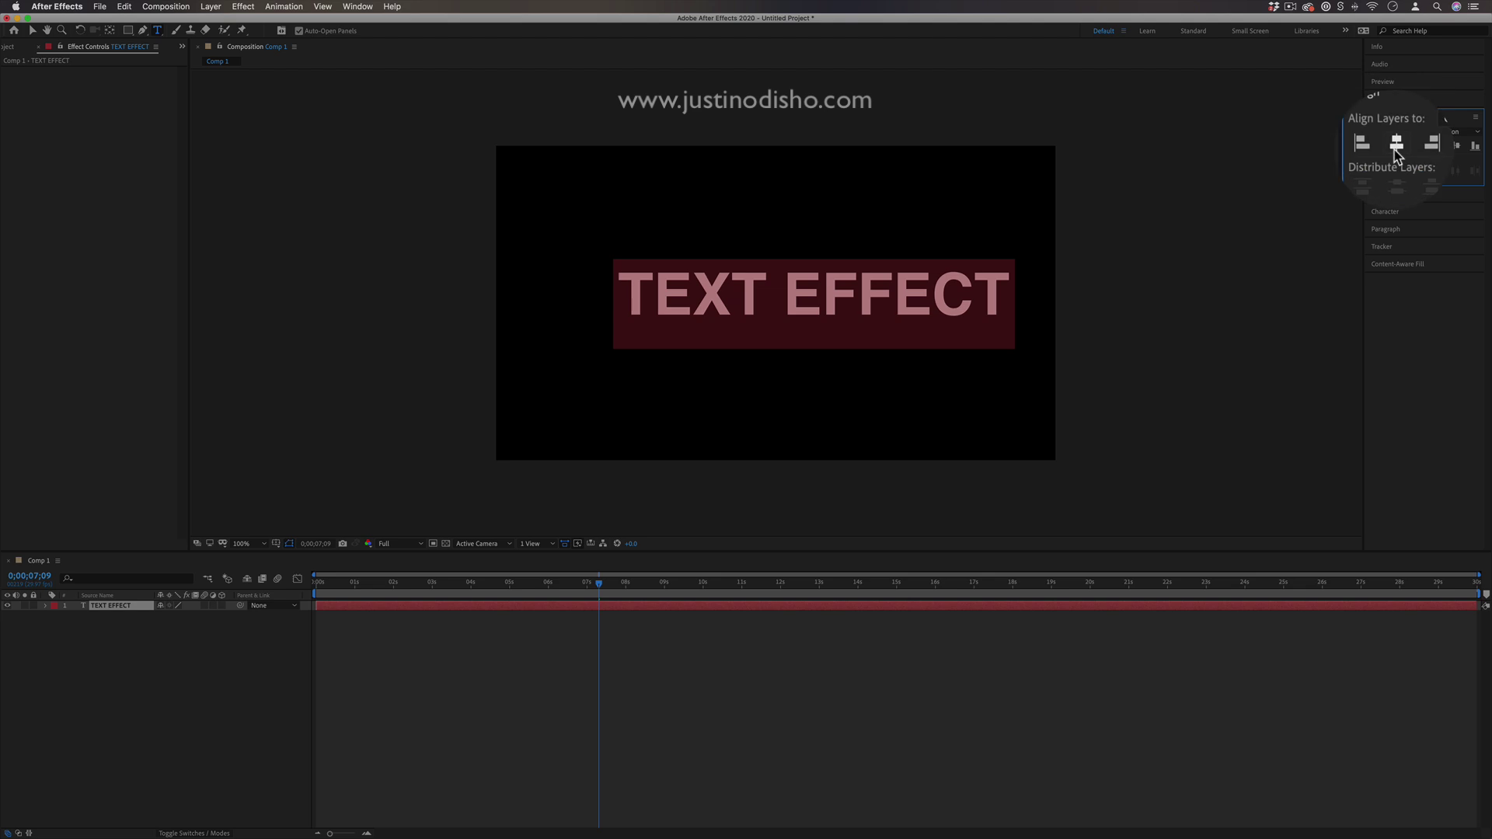
{"action": "left_click", "coordinate": [1396, 146]}
{"action": "left_click", "coordinate": [1455, 145]}
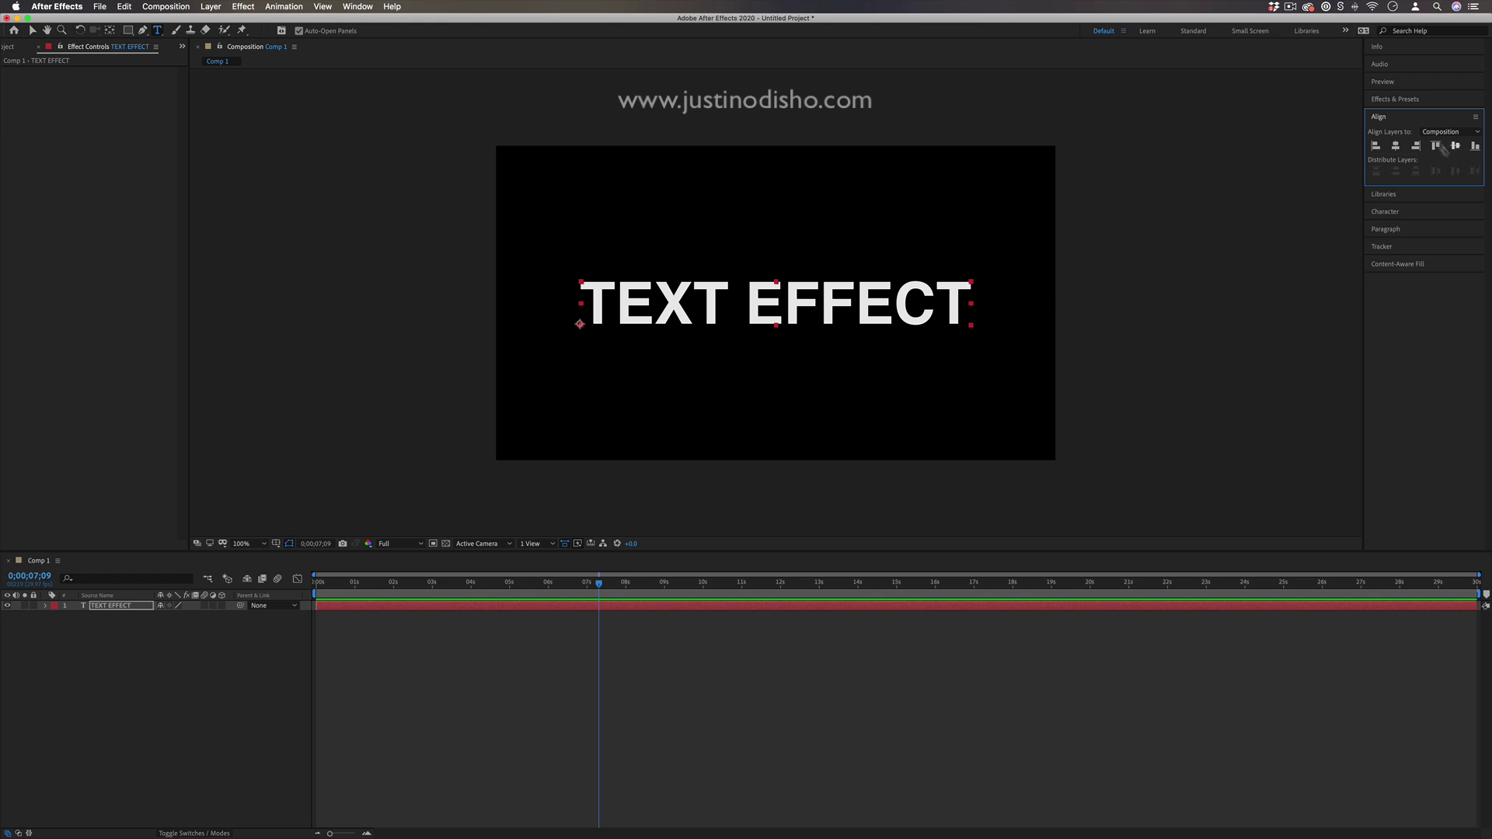
{"action": "left_click", "coordinate": [1385, 211]}
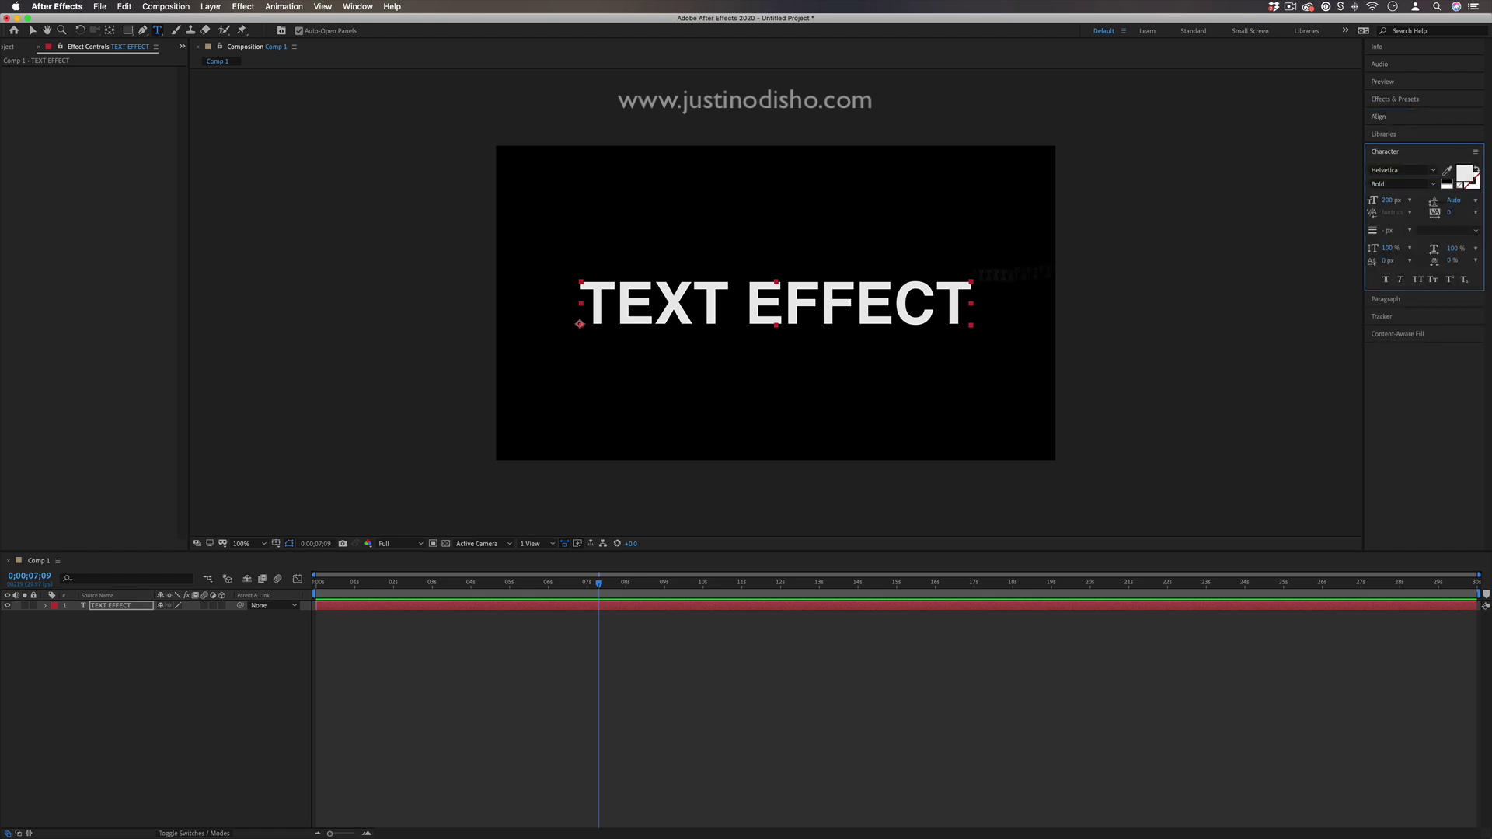
Create Shapes from Text on TEXT EFFECT and expand the Outlines layer's Contents to show each letter group
{"action": "right_click", "coordinate": [111, 606]}
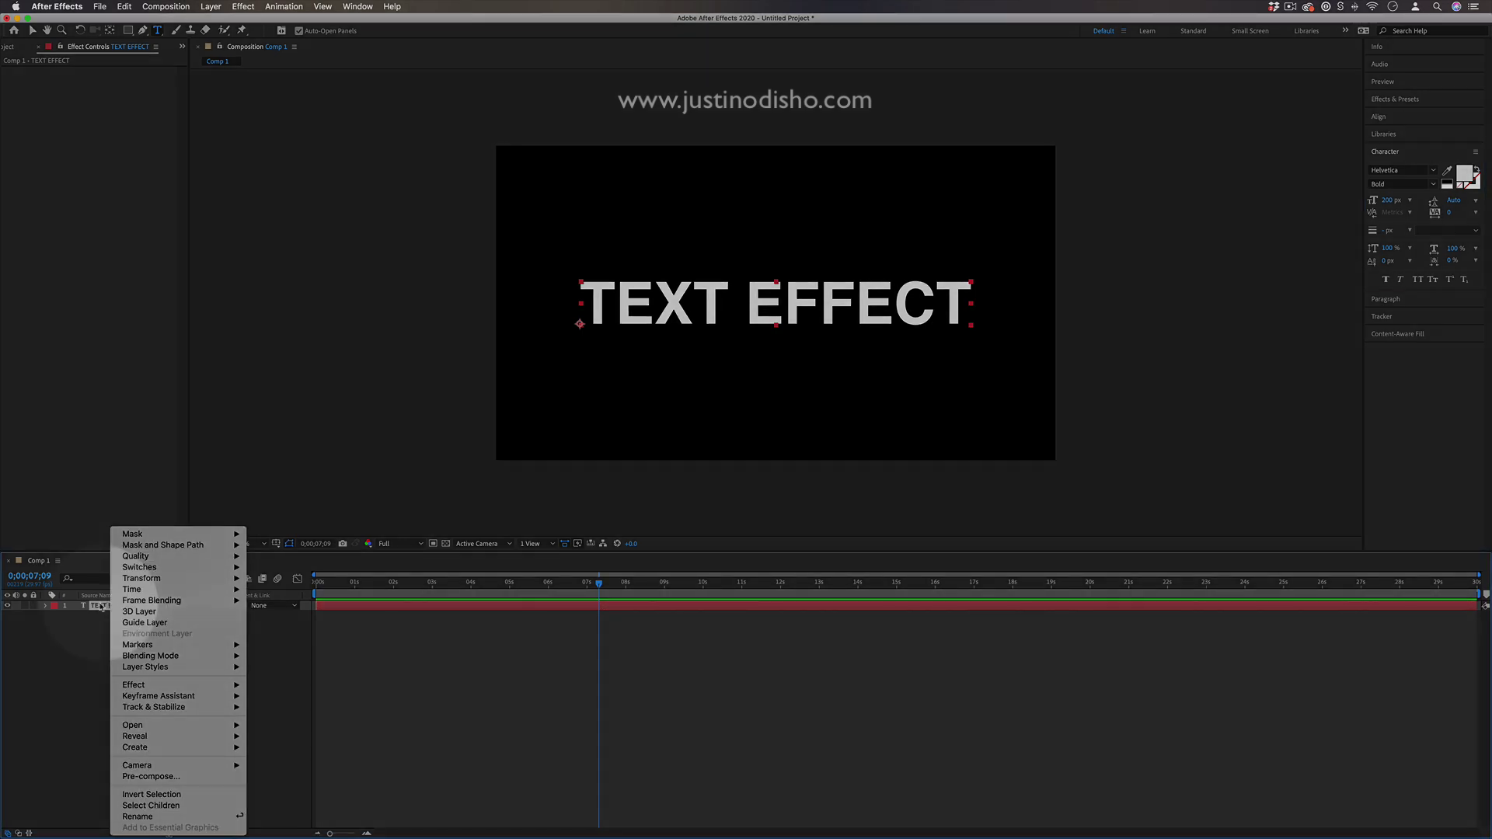
{"action": "mouse_move", "coordinate": [234, 747]}
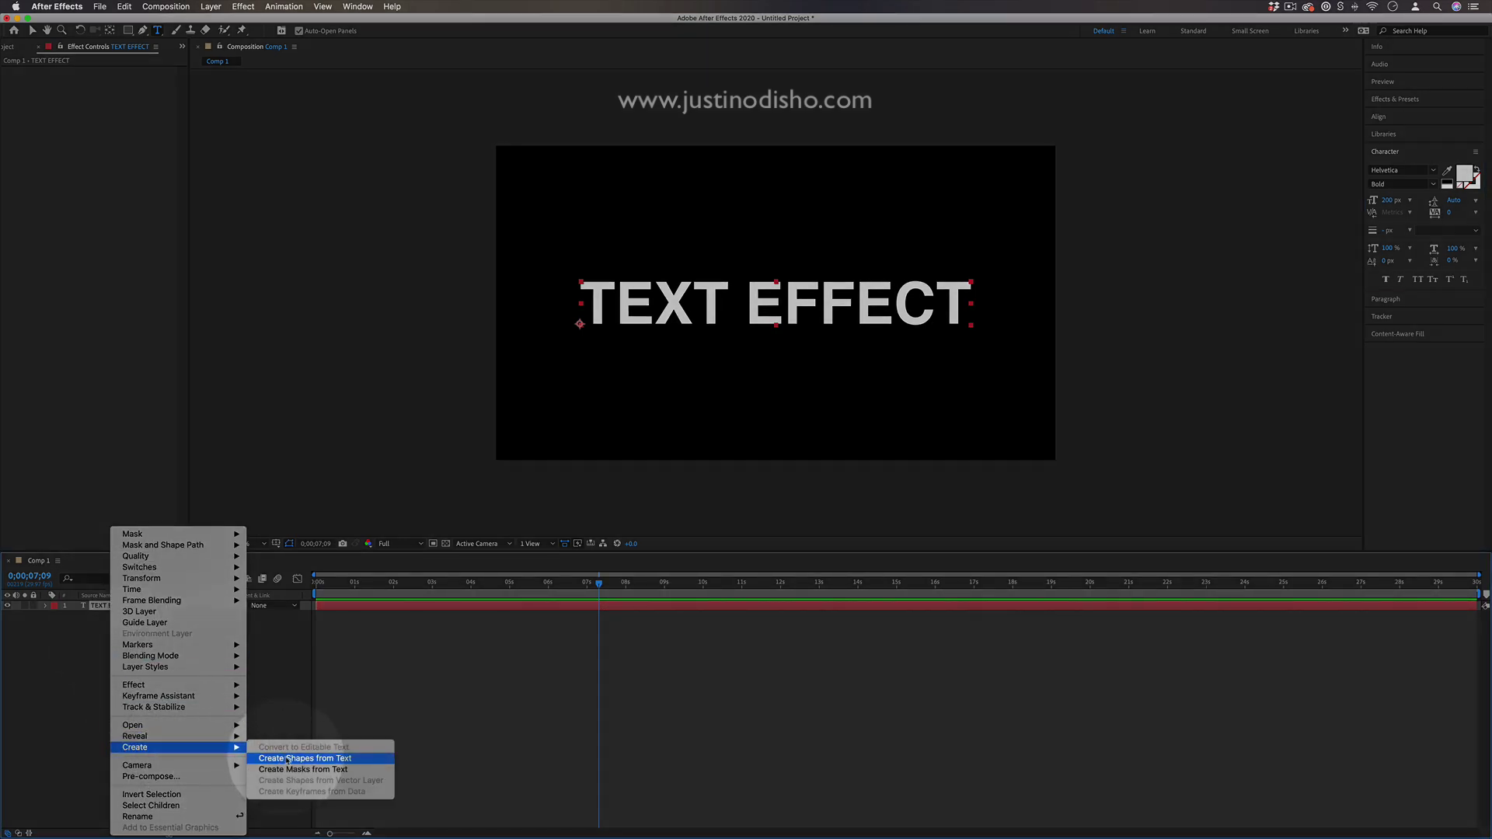
{"action": "left_click", "coordinate": [342, 758]}
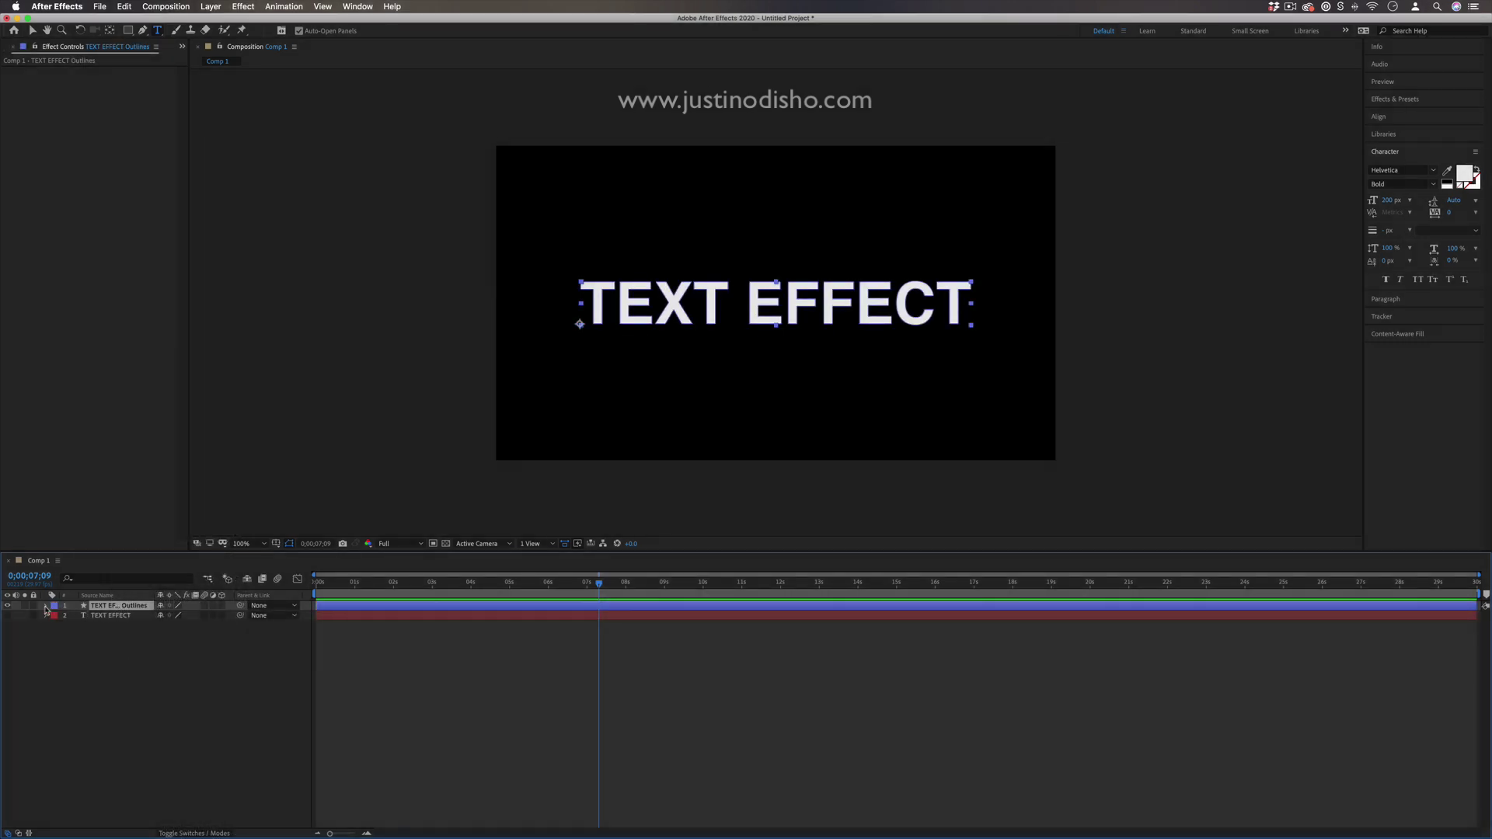
{"action": "left_click", "coordinate": [45, 606]}
{"action": "left_click", "coordinate": [56, 616]}
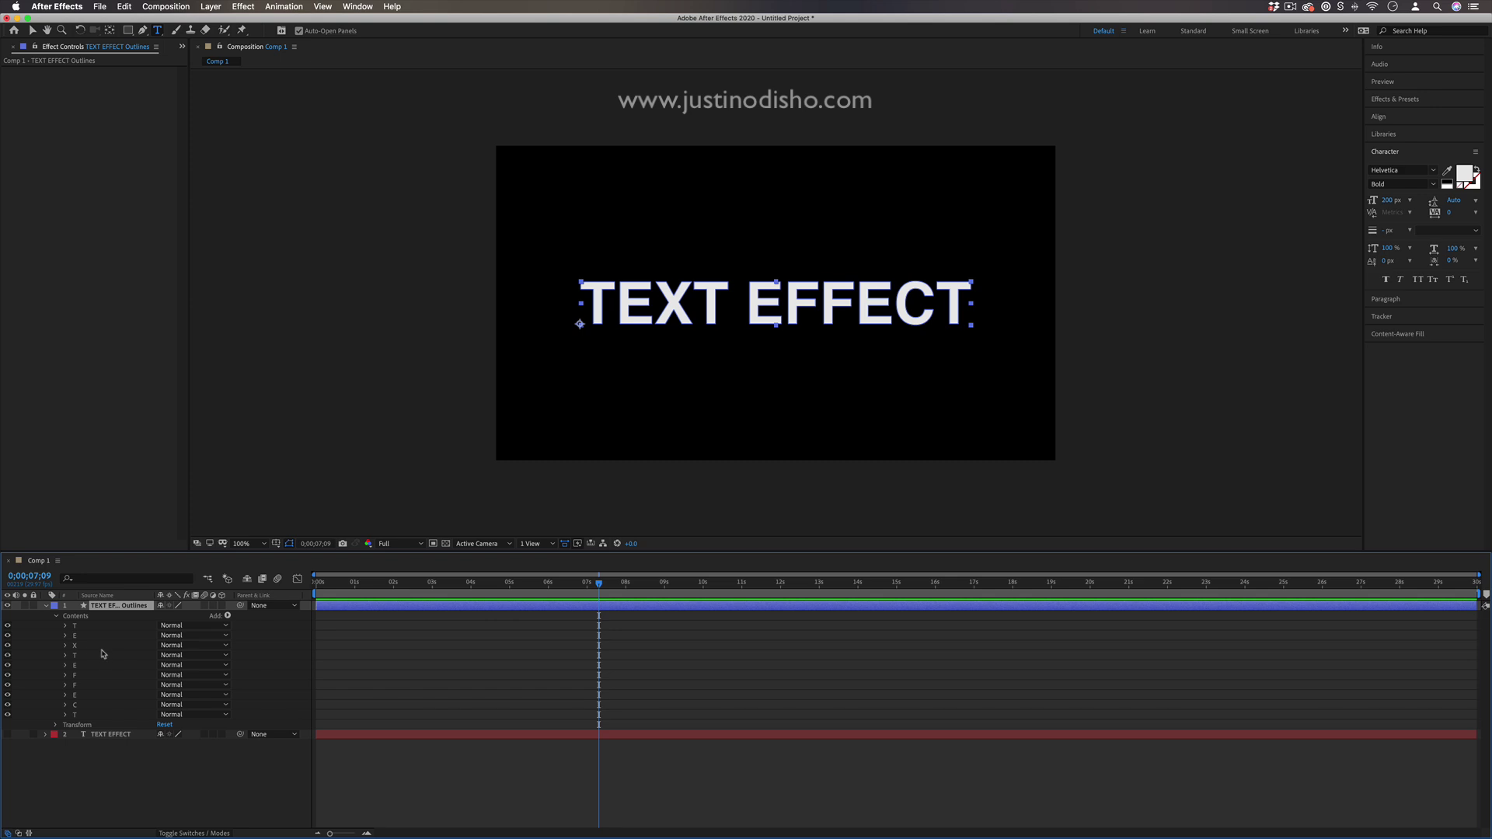
{"action": "left_click", "coordinate": [129, 33]}
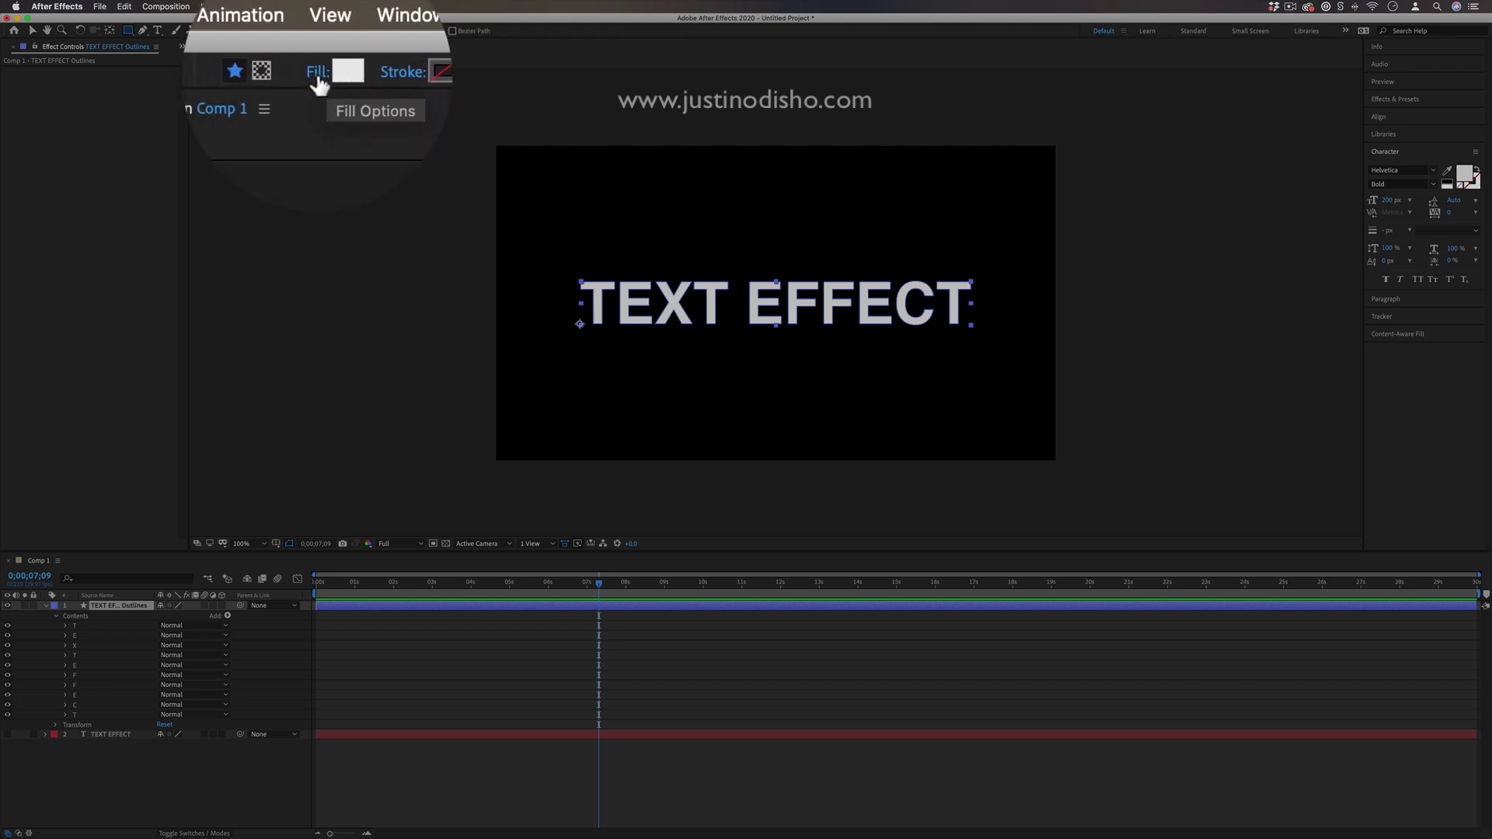
Set the letter shapes' fill to None after trying gradient and solid options
{"action": "left_click", "coordinate": [316, 31]}
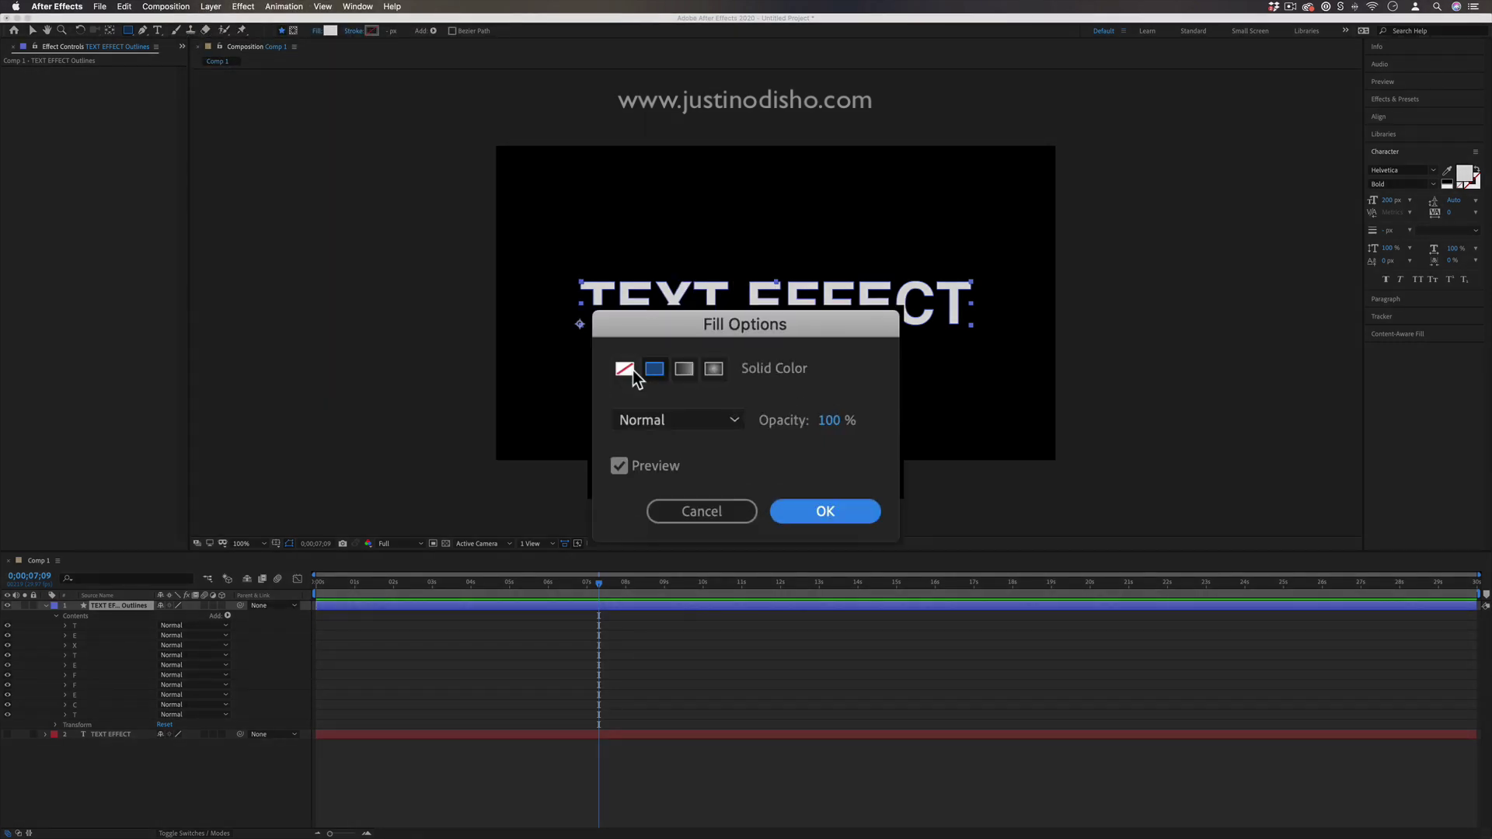
{"action": "left_click", "coordinate": [628, 370]}
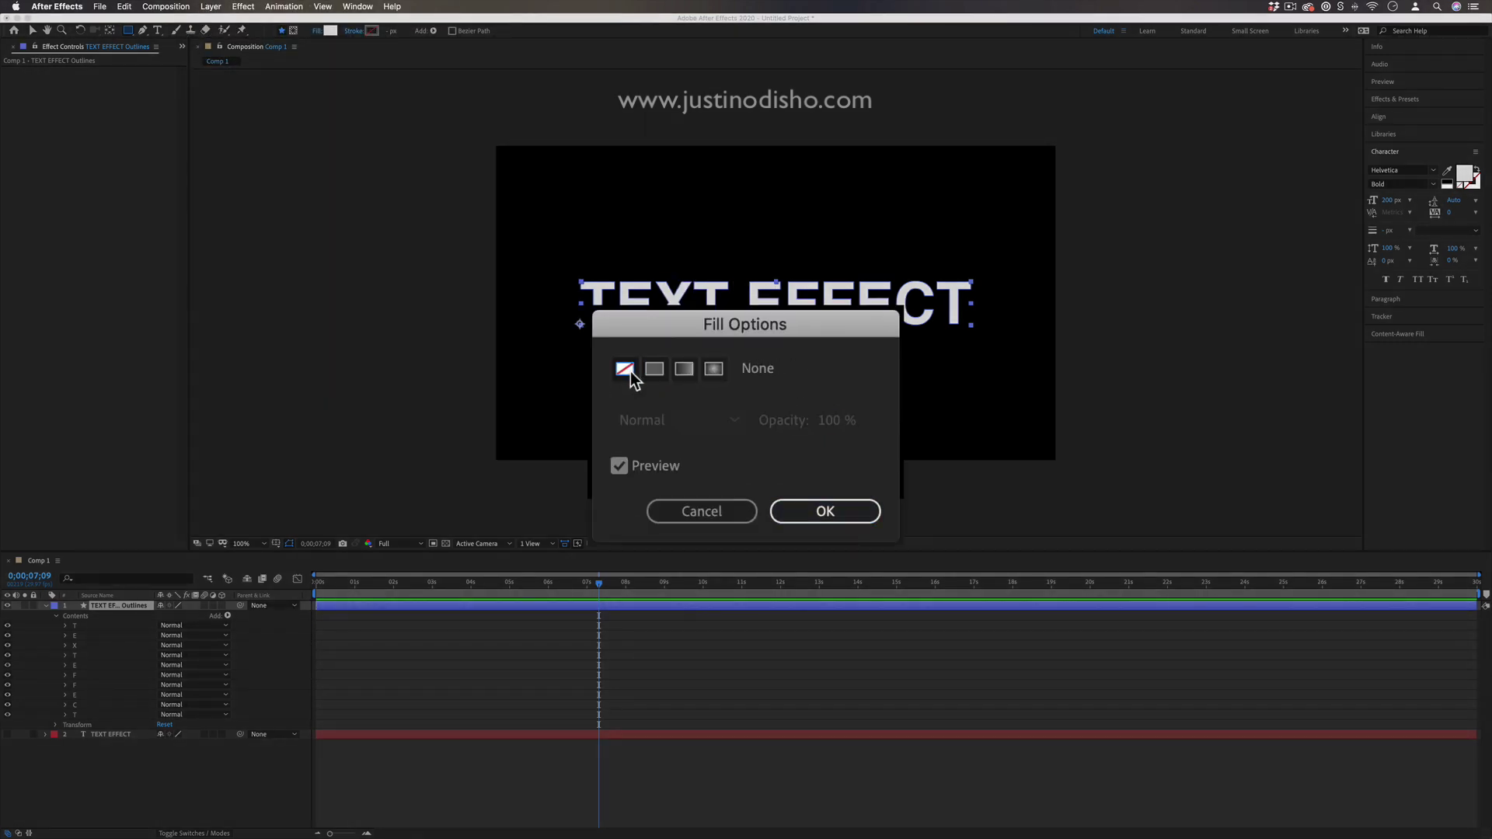
{"action": "left_click", "coordinate": [684, 372]}
{"action": "left_click", "coordinate": [712, 373]}
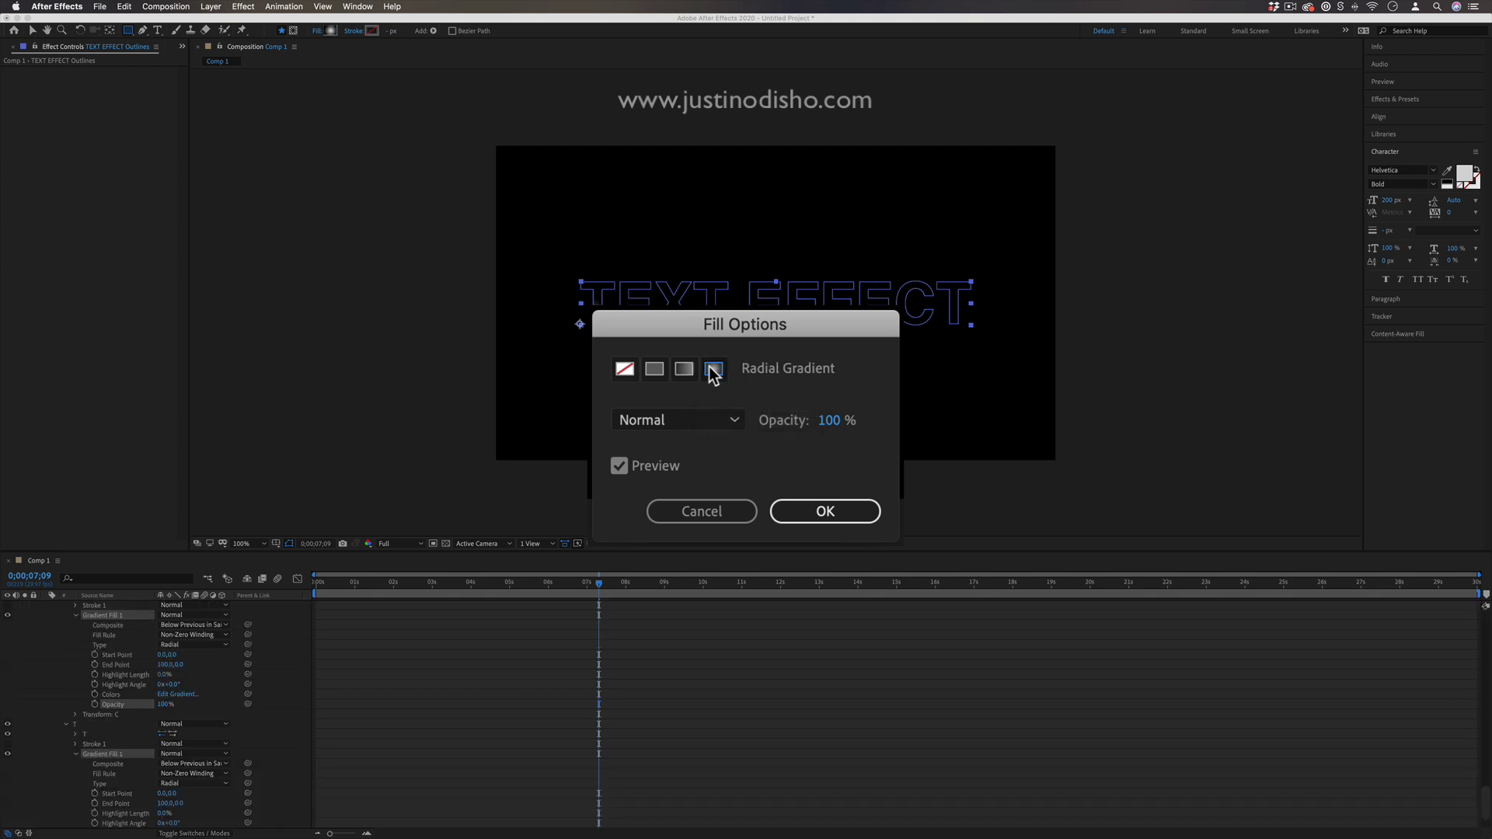
{"action": "left_click", "coordinate": [655, 370]}
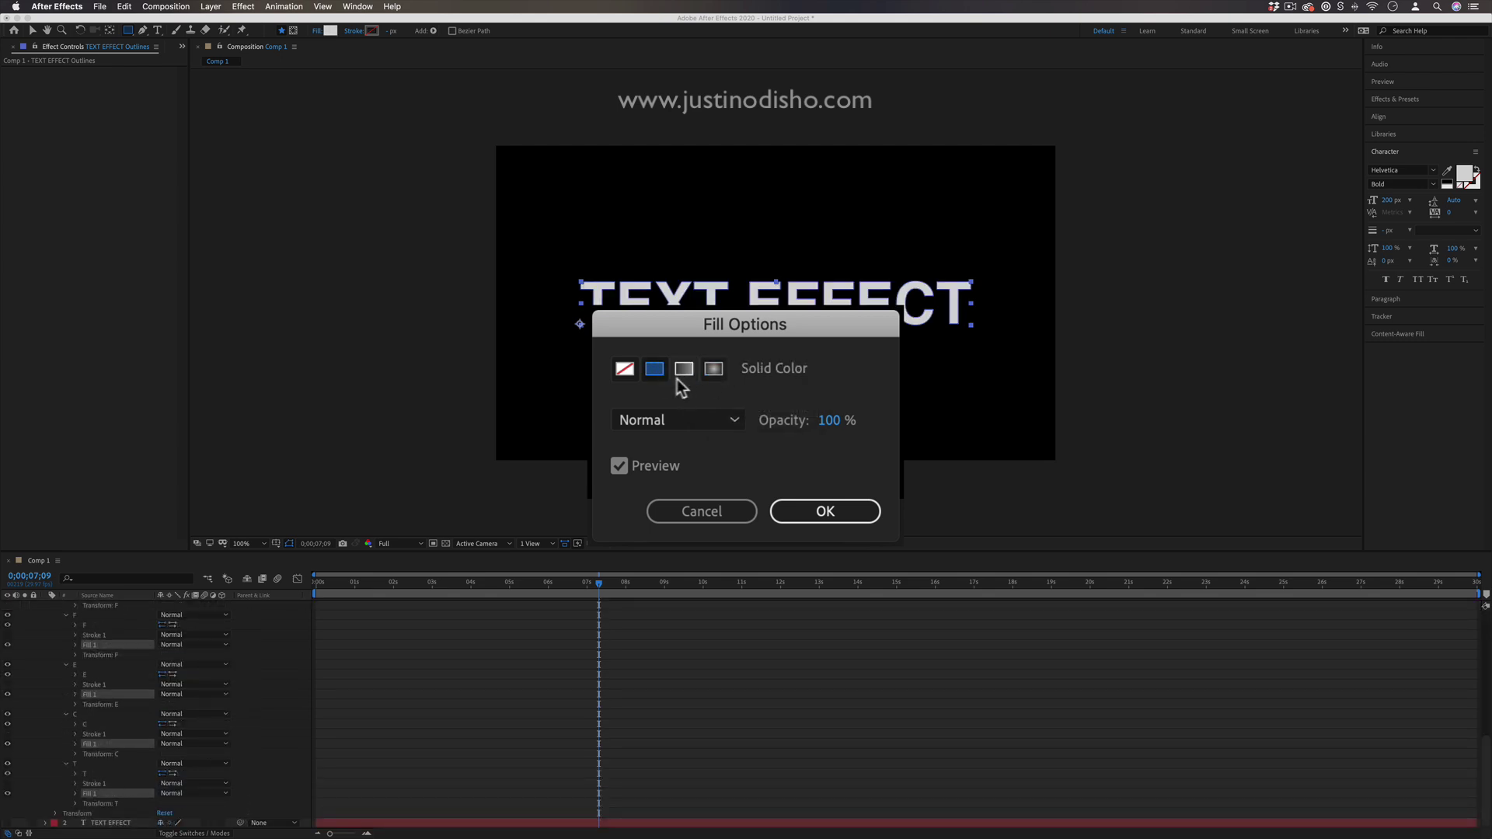
{"action": "left_click", "coordinate": [626, 371]}
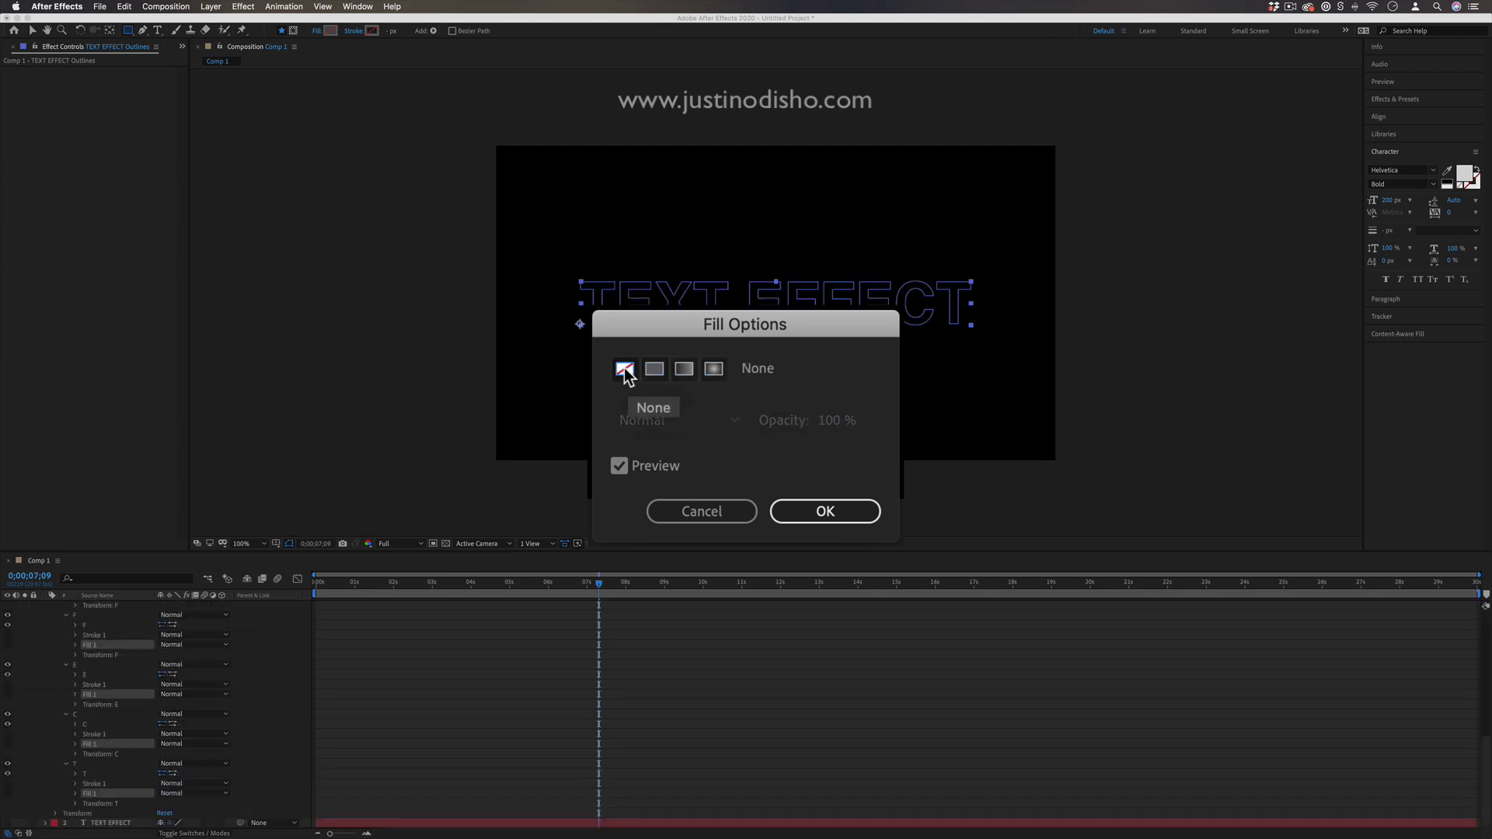
{"action": "left_click", "coordinate": [794, 509]}
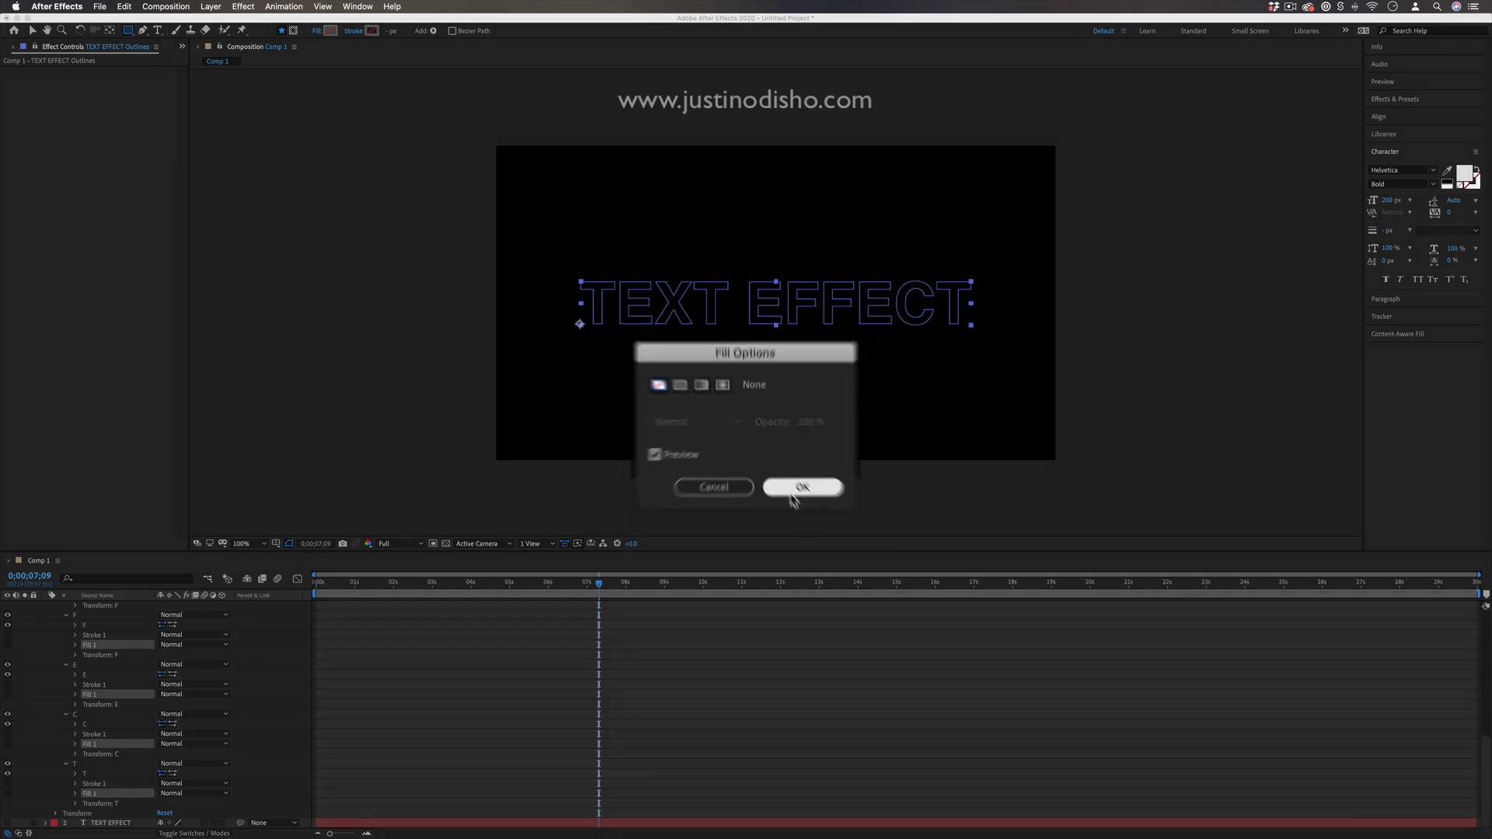
Give the letter outlines a blue 006EFF stroke and adjust the stroke width
{"action": "left_click", "coordinate": [371, 30]}
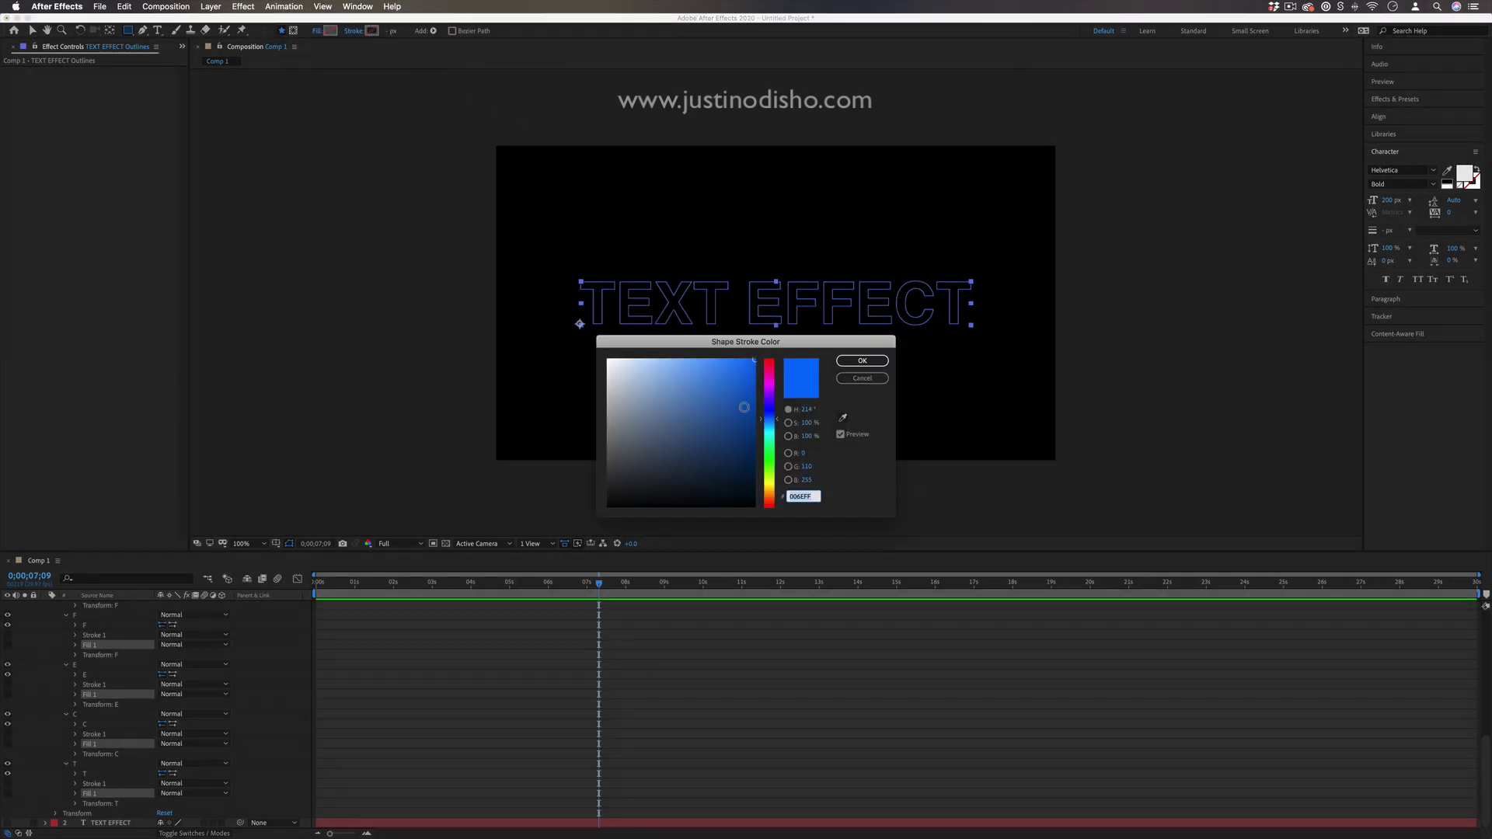
{"action": "left_click_drag", "start_coordinate": [740, 444], "coordinate": [533, 290]}
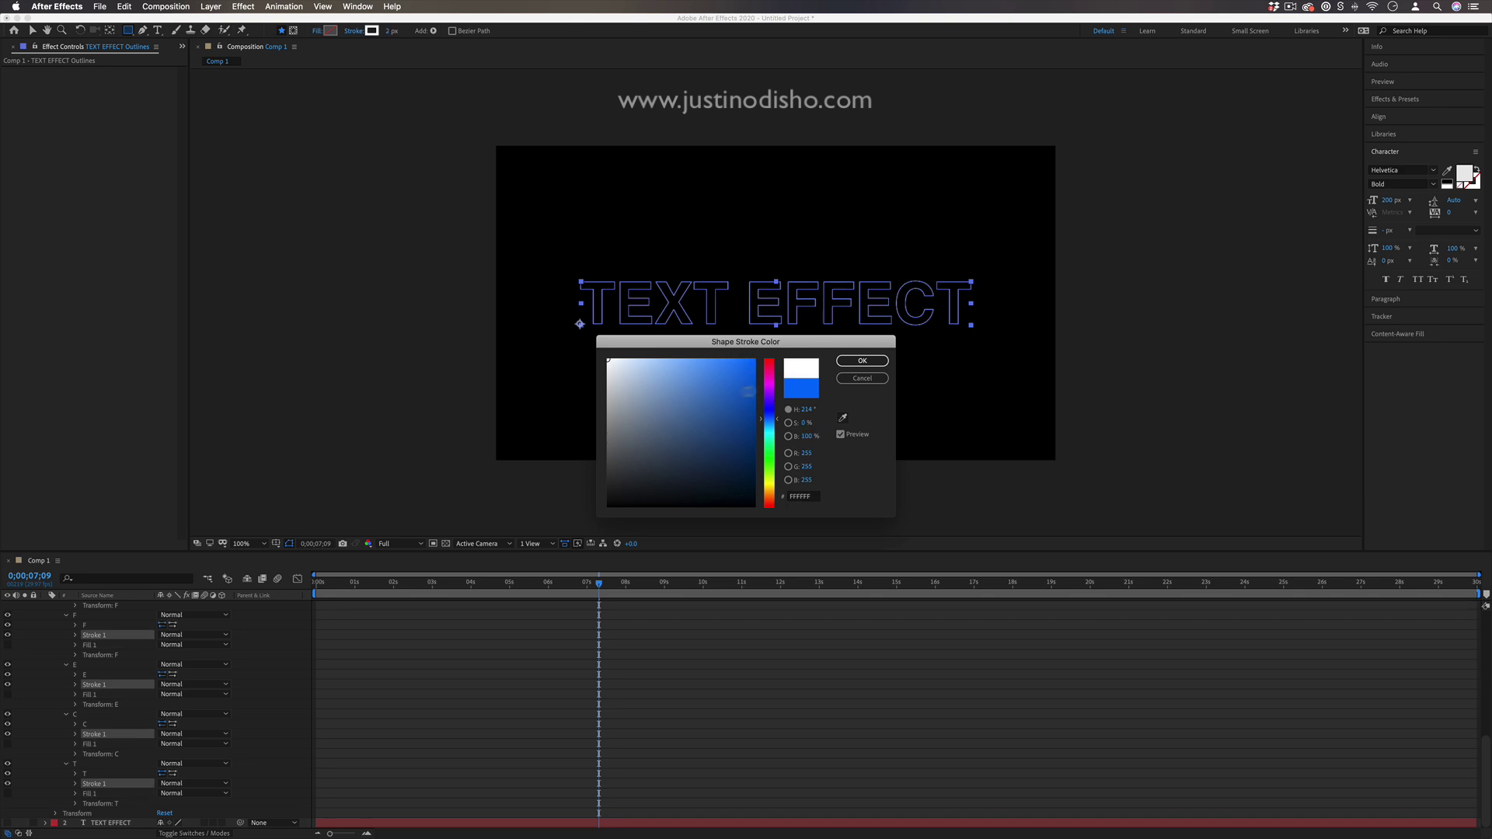
{"action": "left_click", "coordinate": [801, 388]}
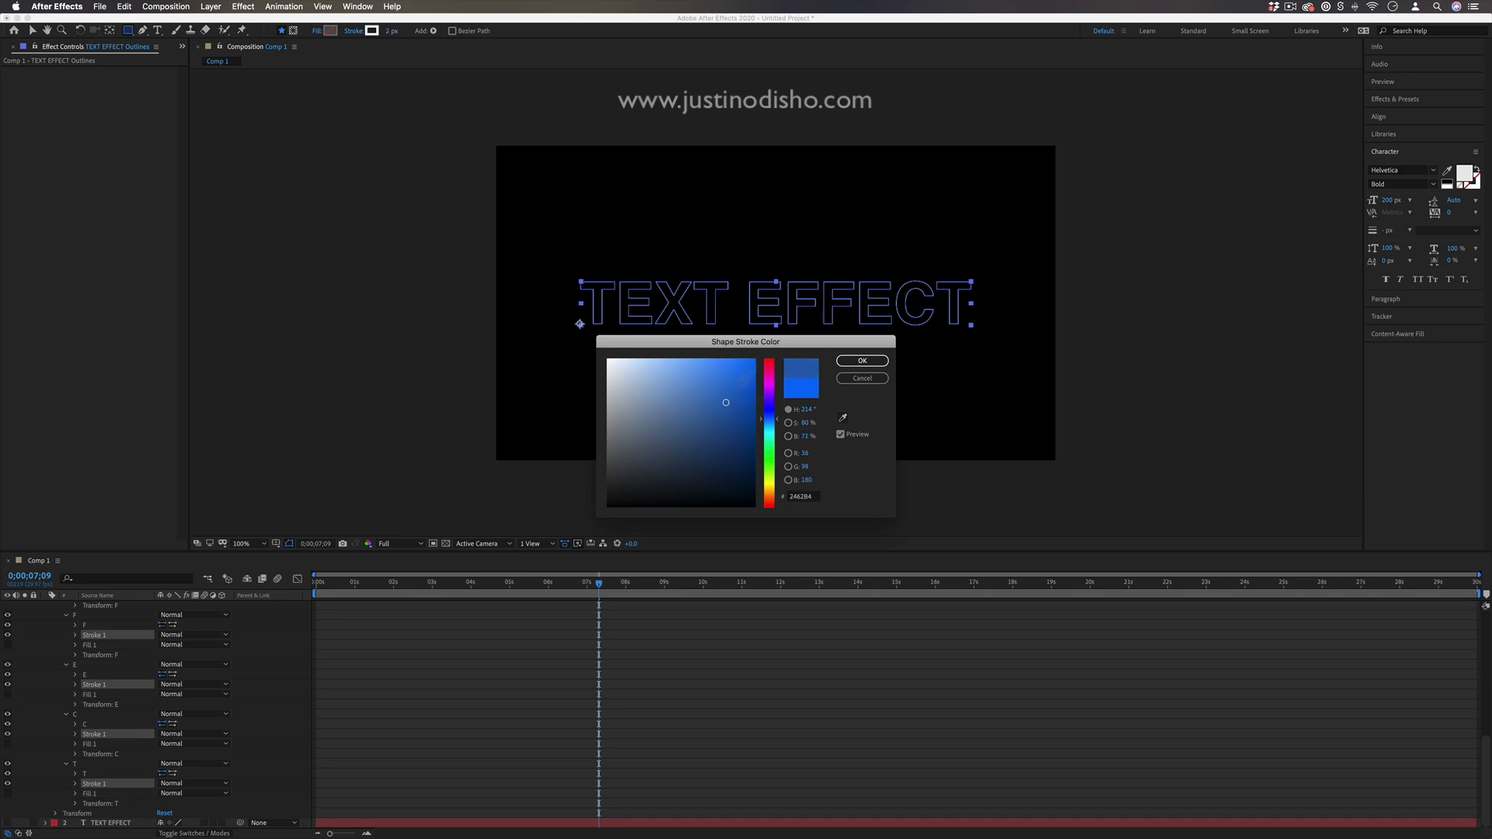
{"action": "left_click", "coordinate": [862, 361]}
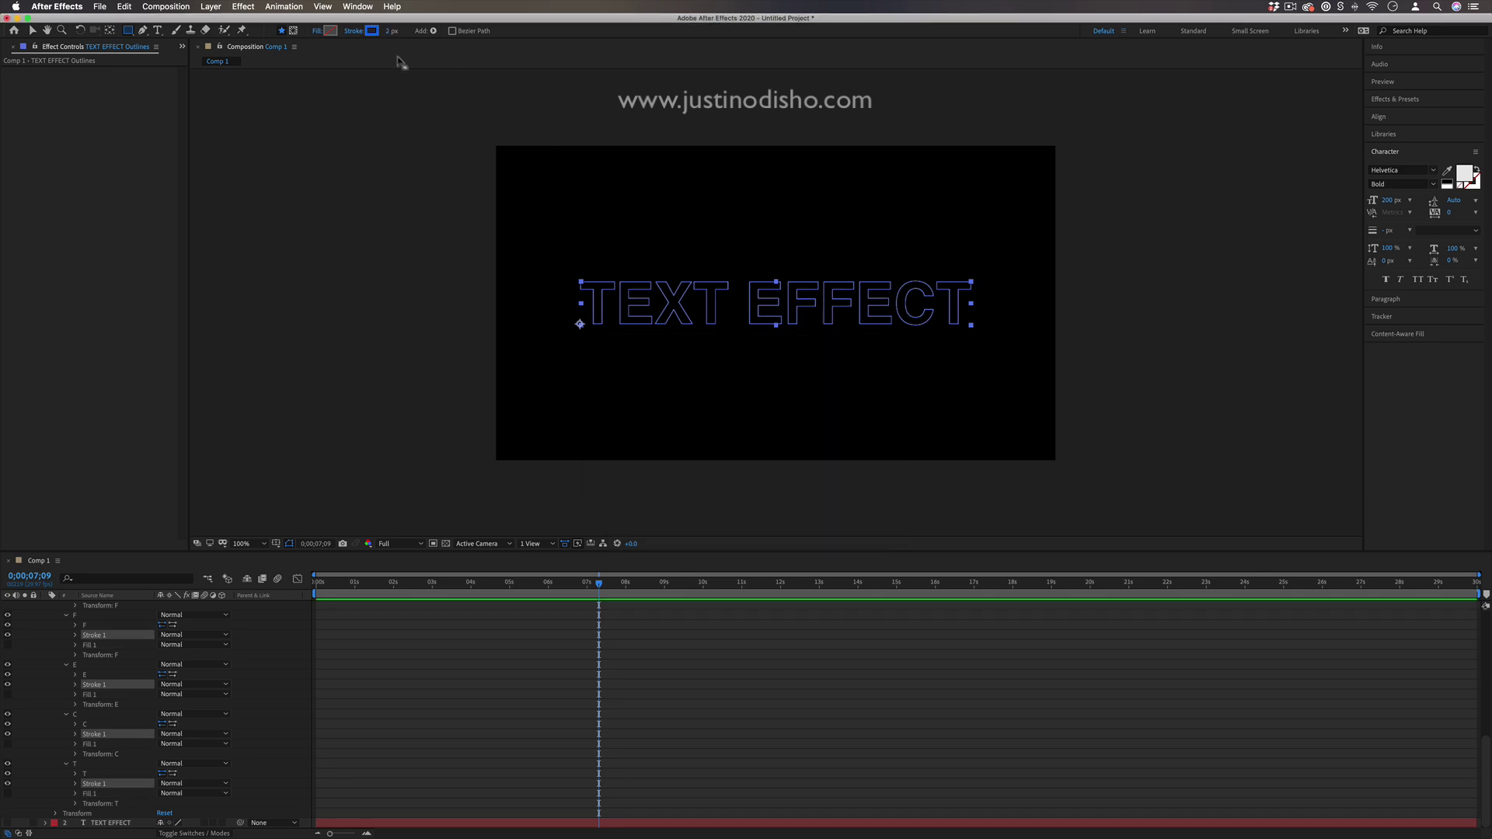
{"action": "left_click_drag", "start_coordinate": [390, 31], "coordinate": [394, 32]}
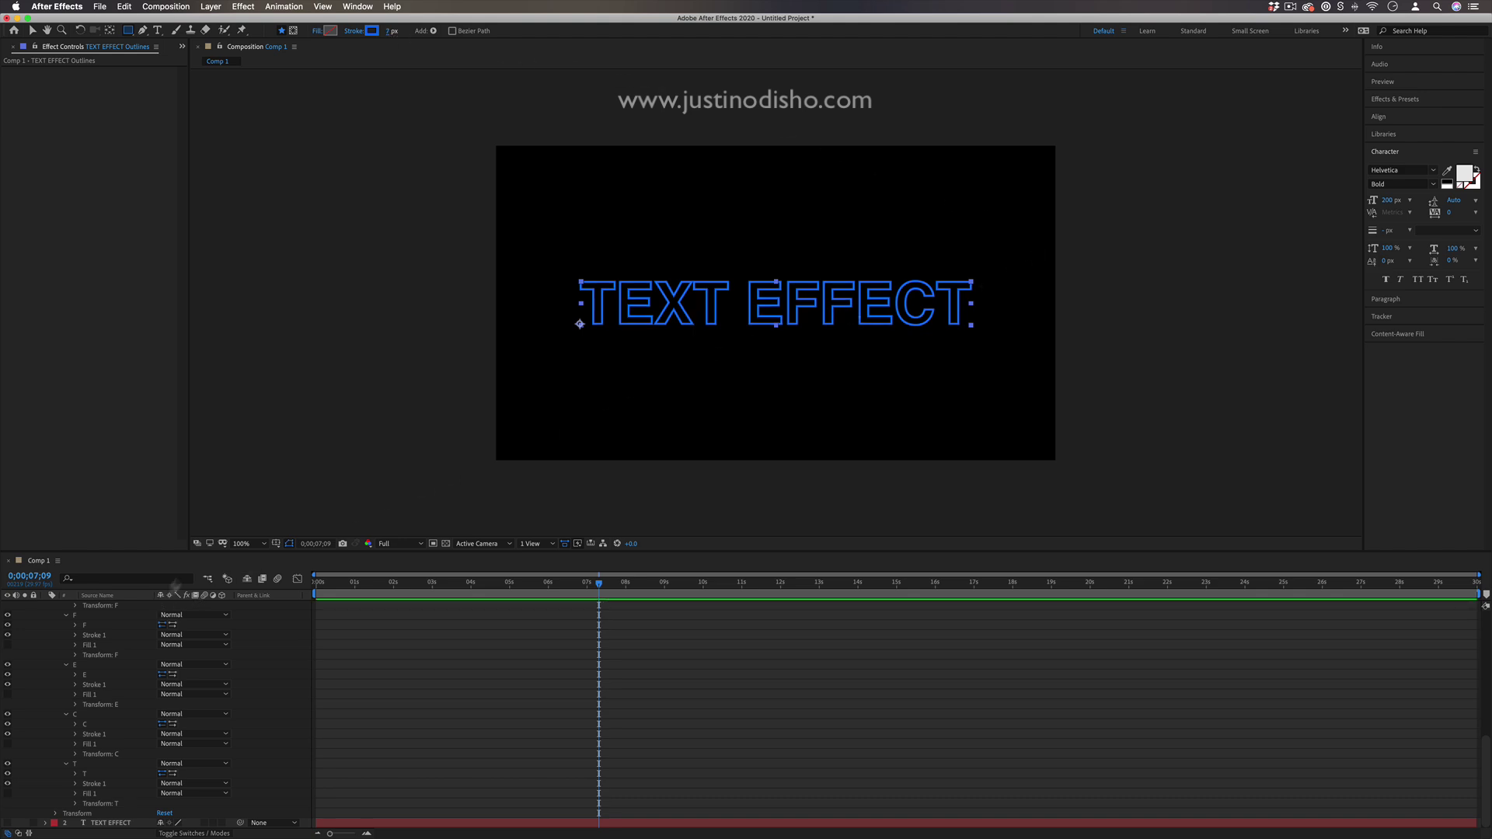
Select the TEXT EFFECT Outlines layer and add Trim Paths via Contents > Add
{"action": "left_click", "coordinate": [32, 30]}
{"action": "left_click", "coordinate": [443, 236]}
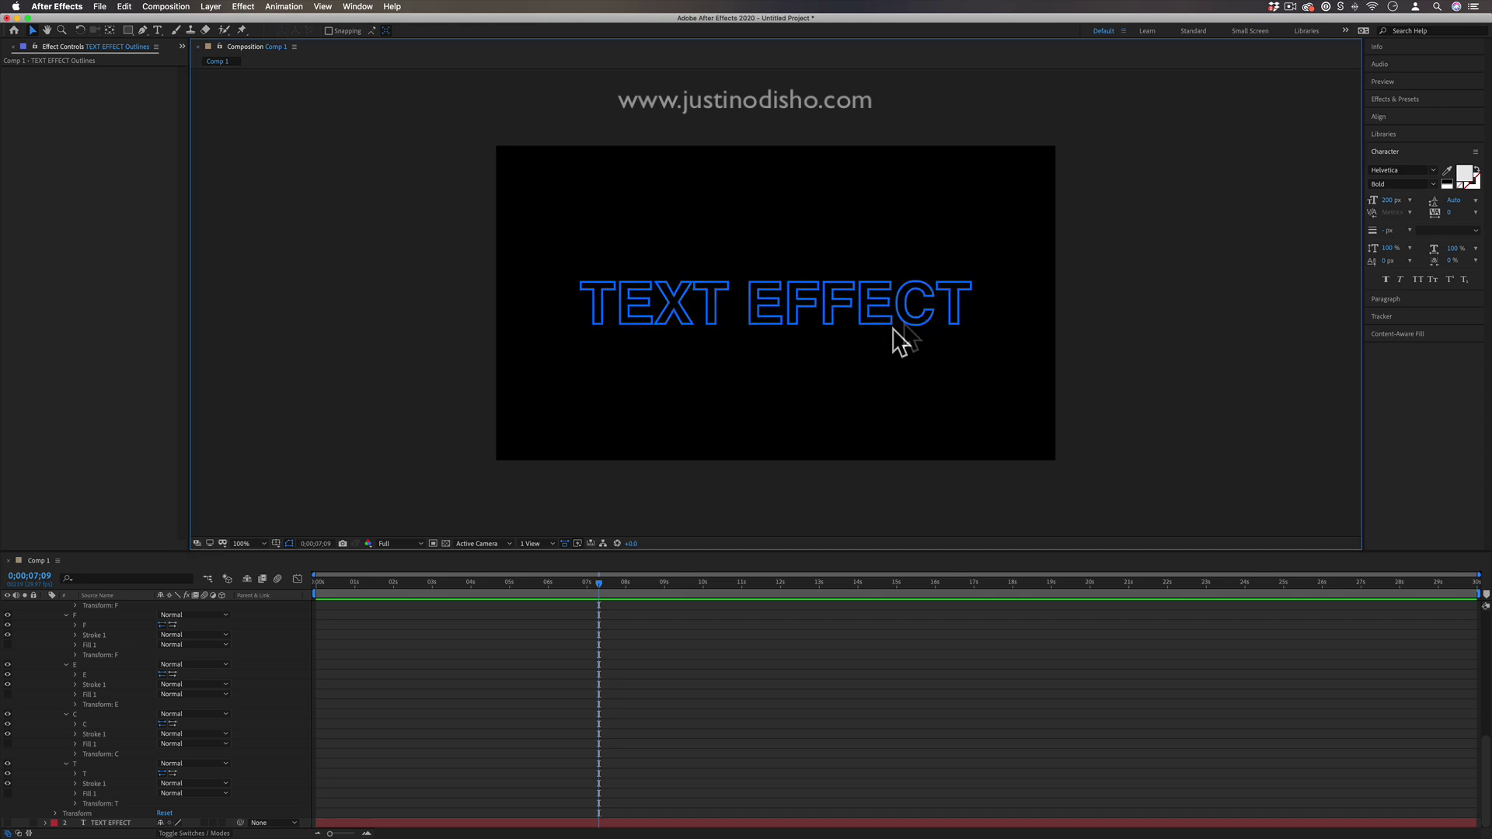
{"action": "left_click", "coordinate": [373, 639]}
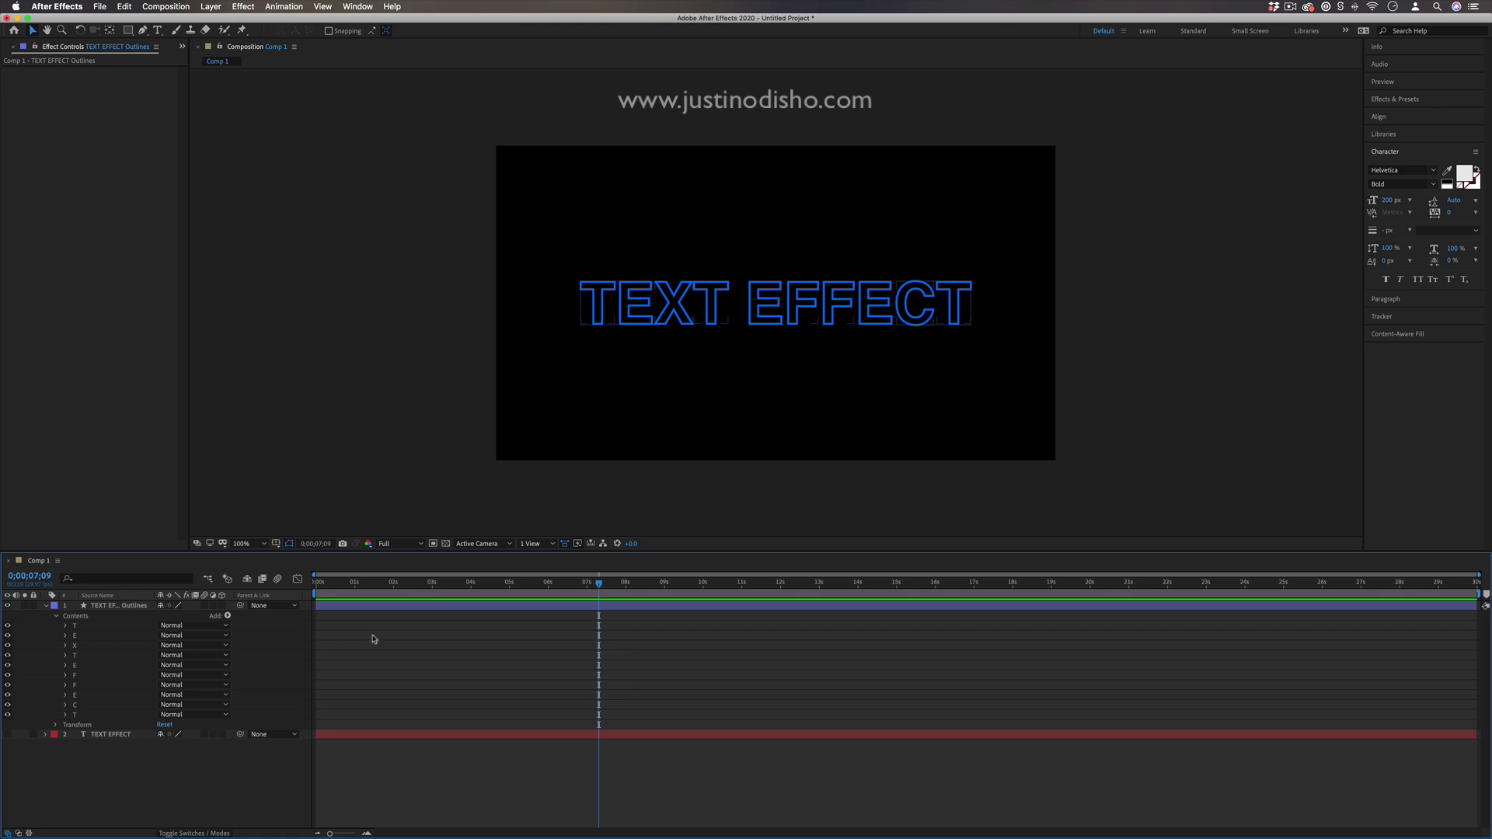
{"action": "left_click", "coordinate": [191, 619]}
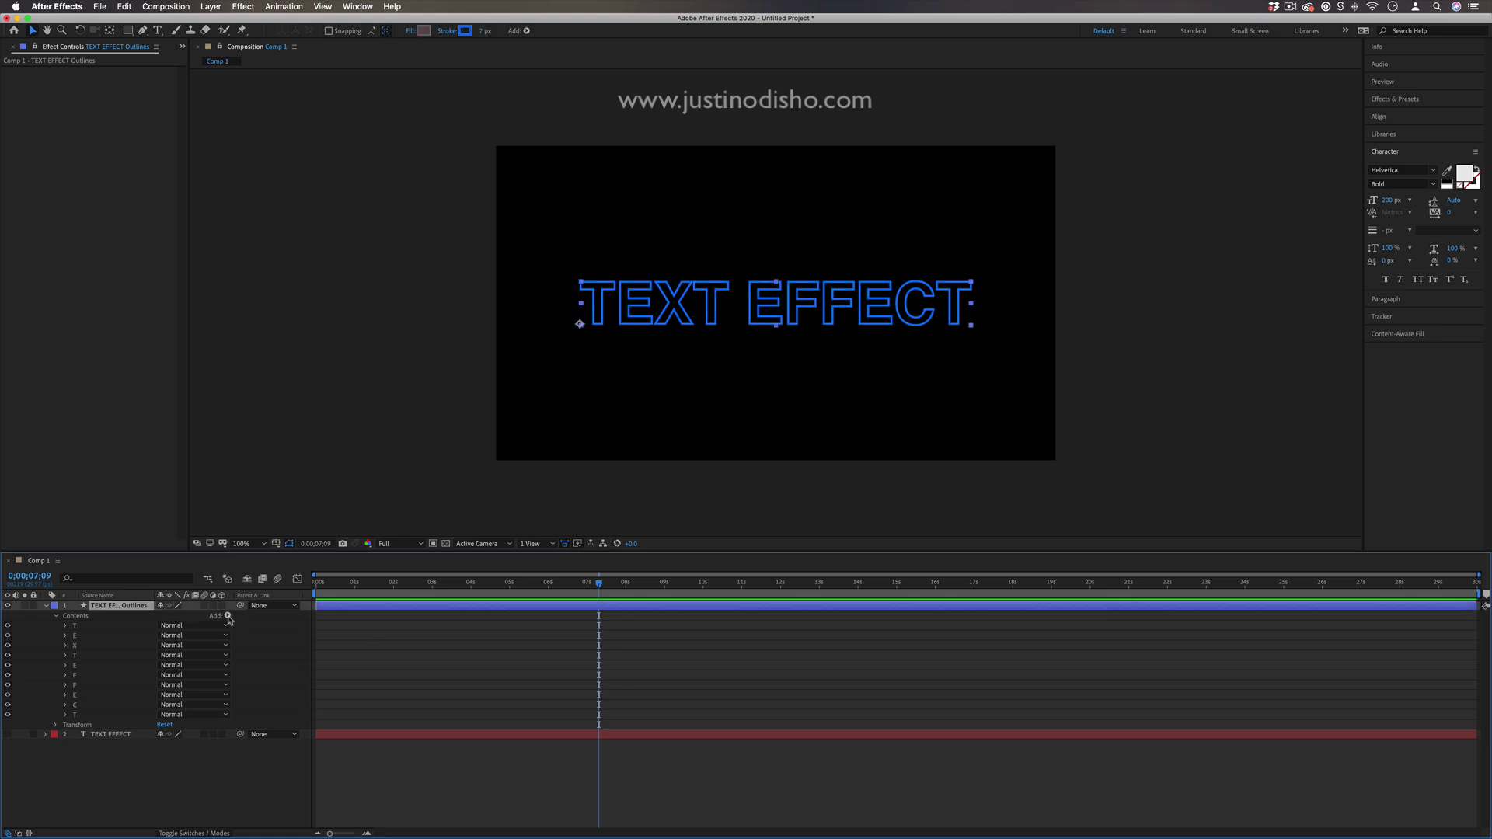
{"action": "left_click", "coordinate": [228, 616]}
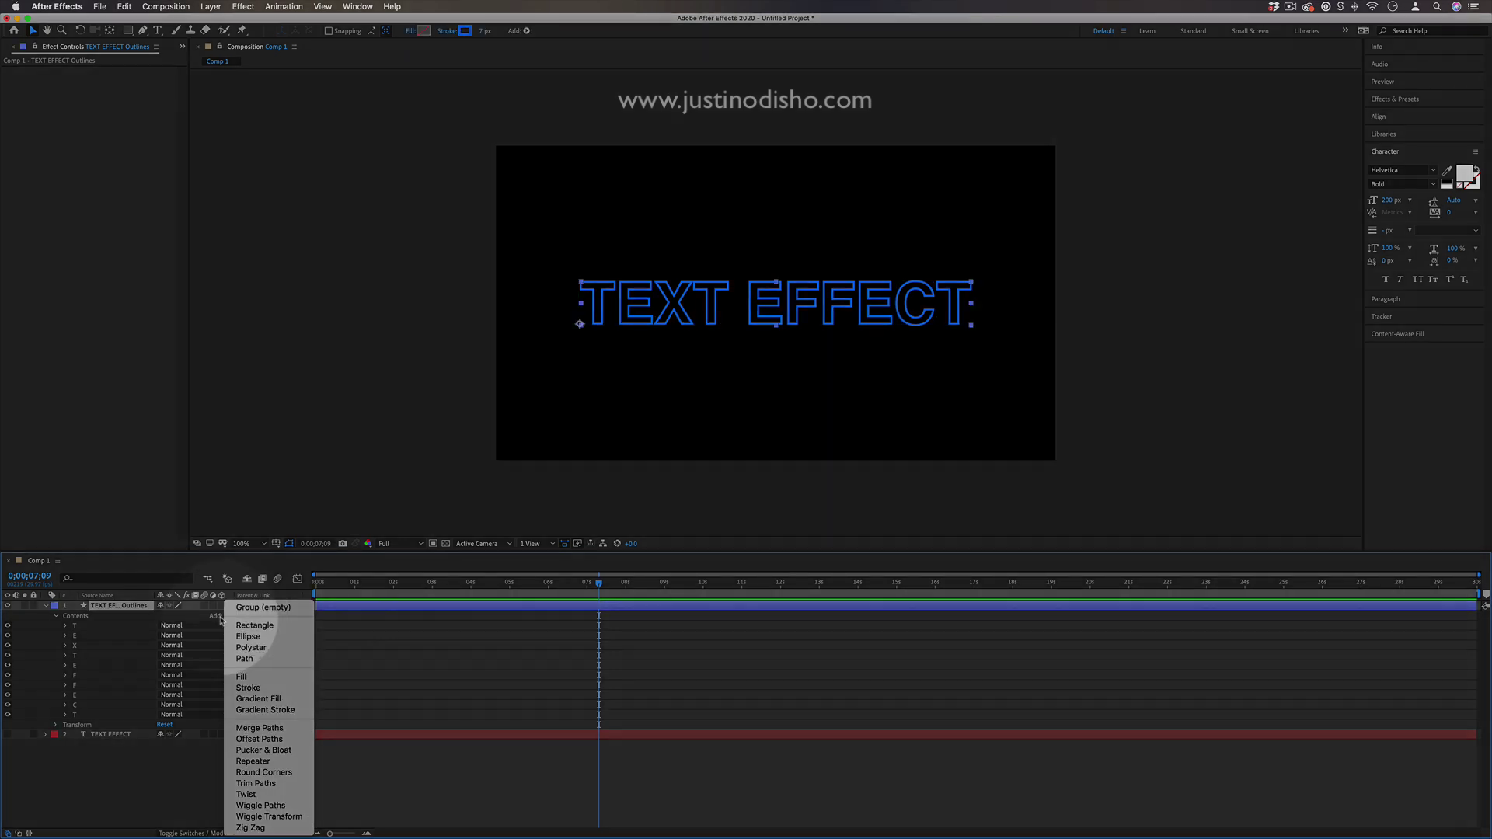
{"action": "left_click", "coordinate": [275, 787]}
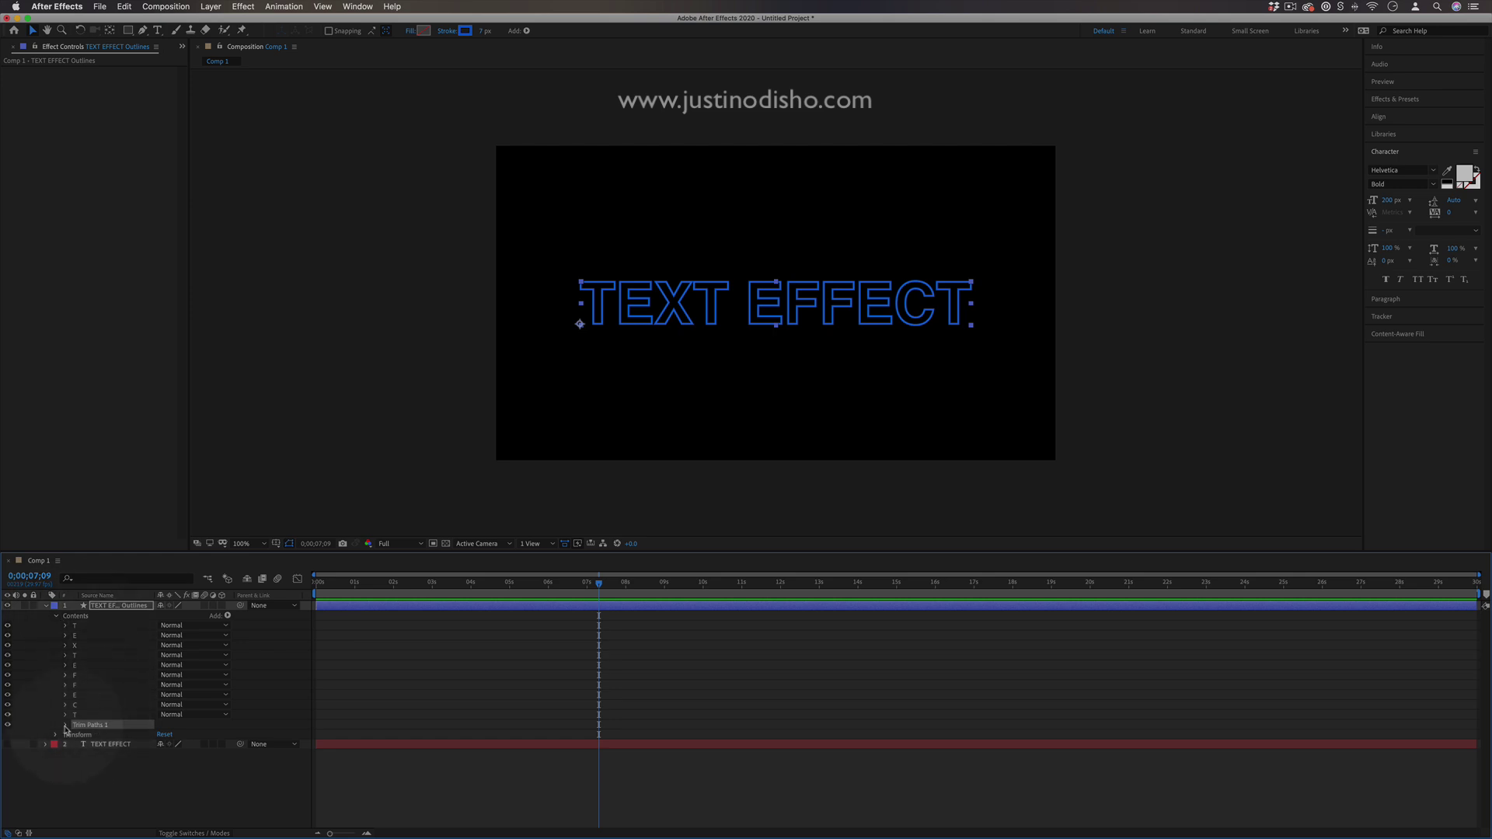
Expand Trim Paths 1 to show its Start, End and Offset properties
{"action": "left_click", "coordinate": [65, 726]}
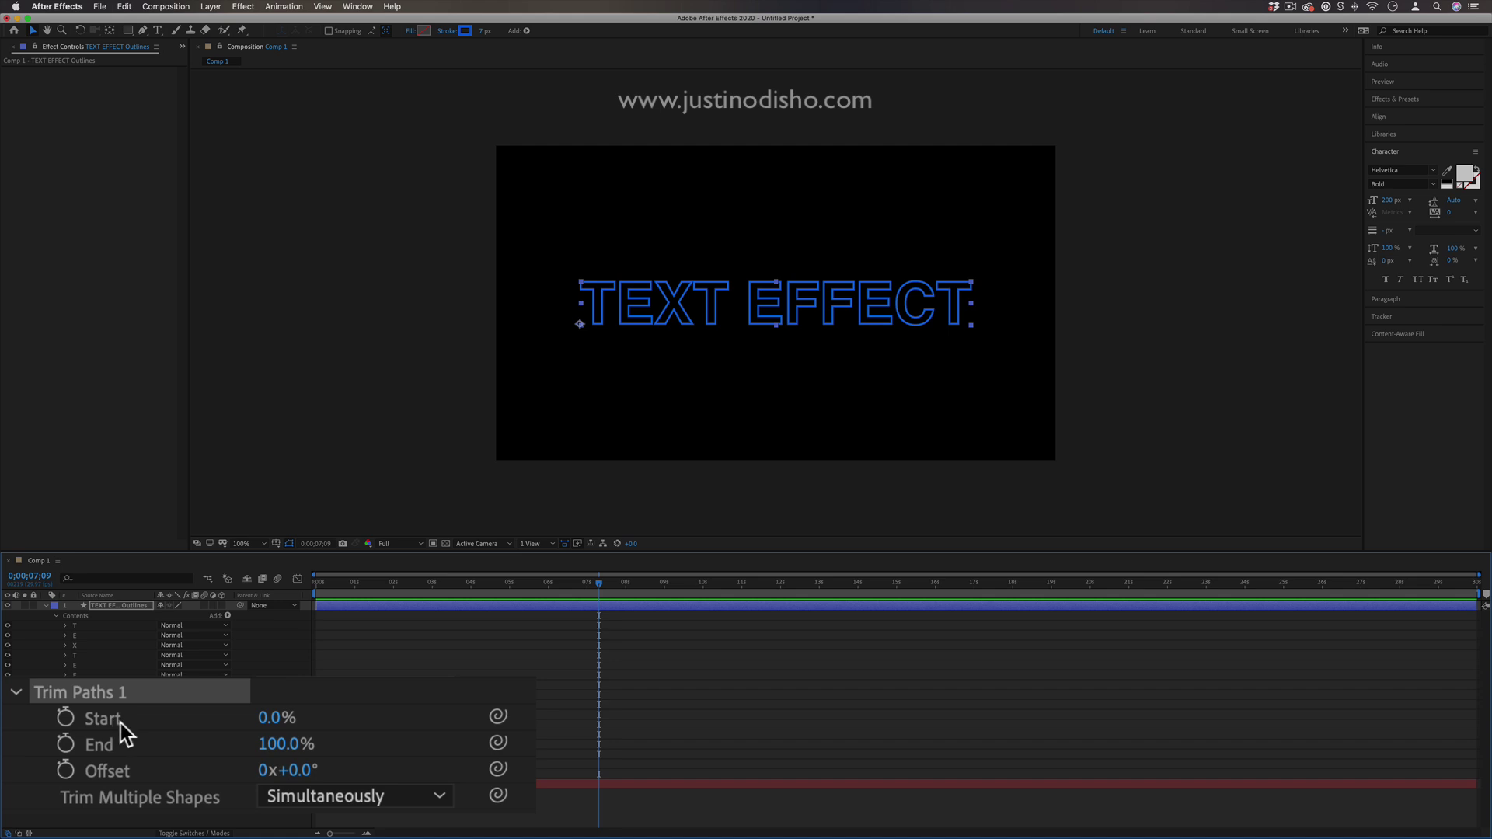
{"action": "left_click", "coordinate": [118, 724]}
{"action": "left_click", "coordinate": [109, 746]}
{"action": "left_click", "coordinate": [110, 770]}
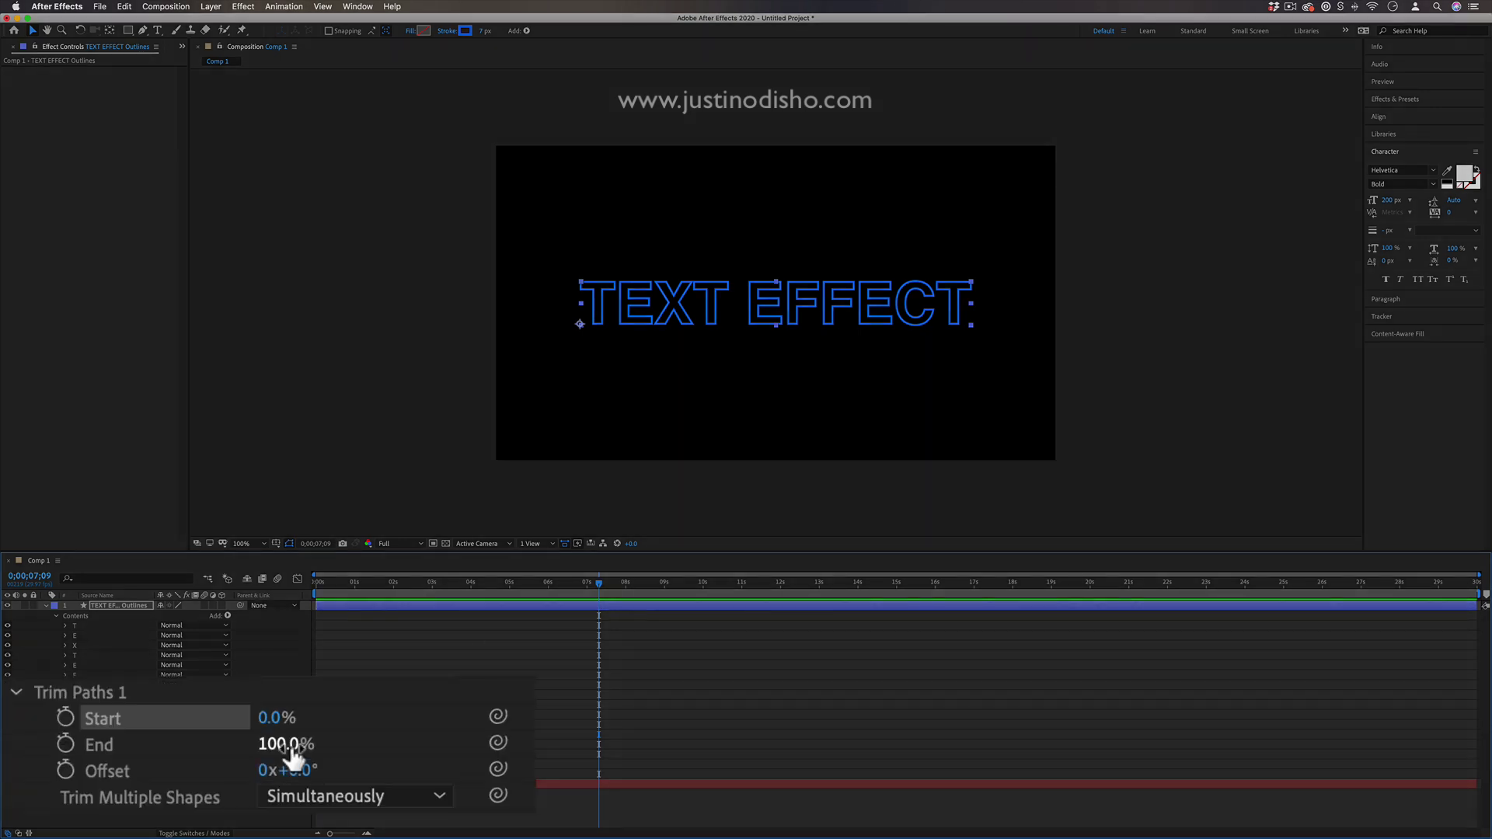
Try Start 19%, End 71% and a shifted Offset, then reset Start to 0%
{"action": "left_click_drag", "start_coordinate": [164, 734], "coordinate": [172, 735]}
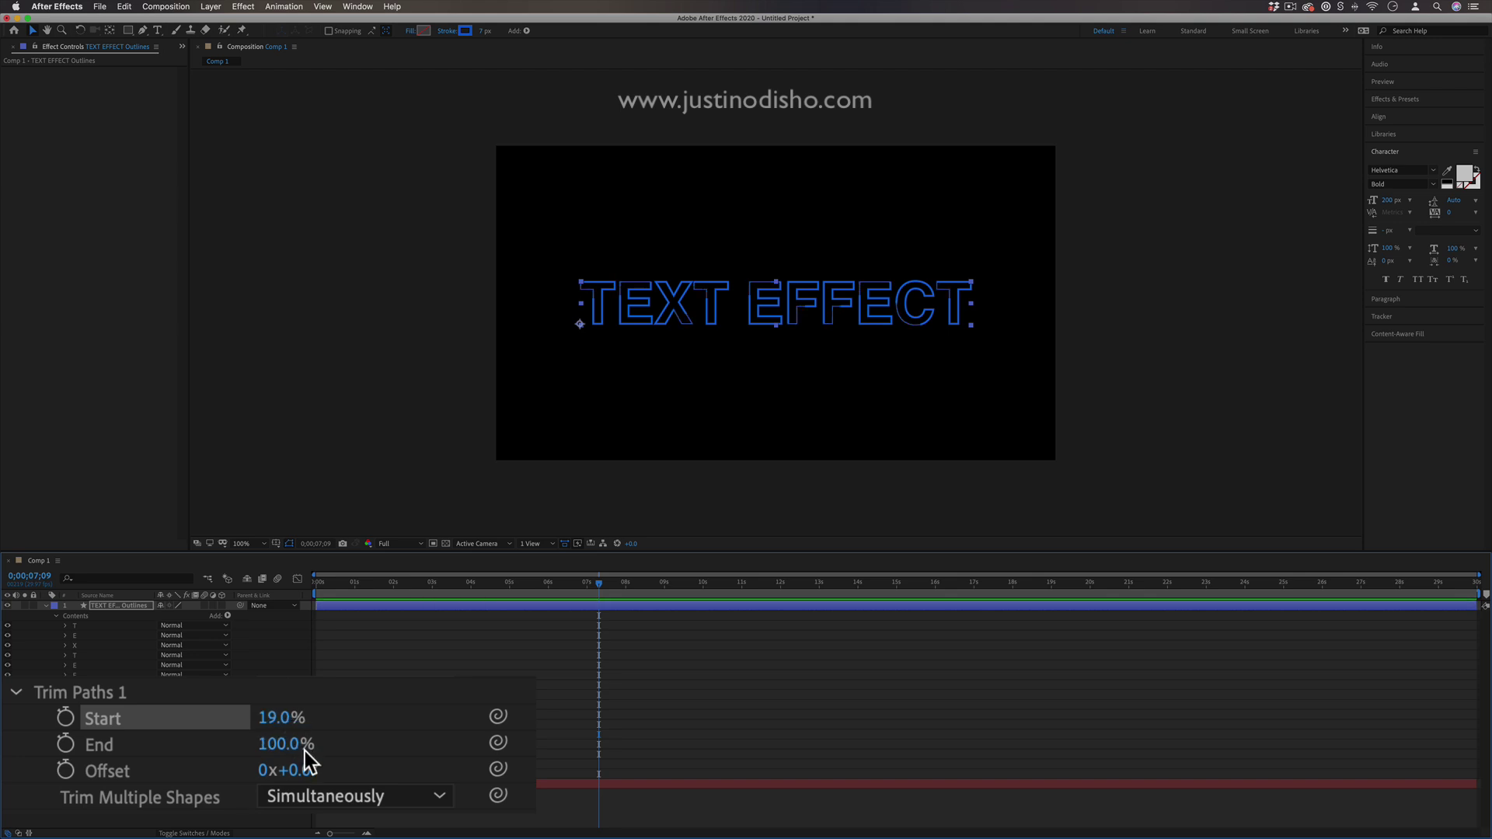
{"action": "left_click_drag", "start_coordinate": [293, 744], "coordinate": [262, 758]}
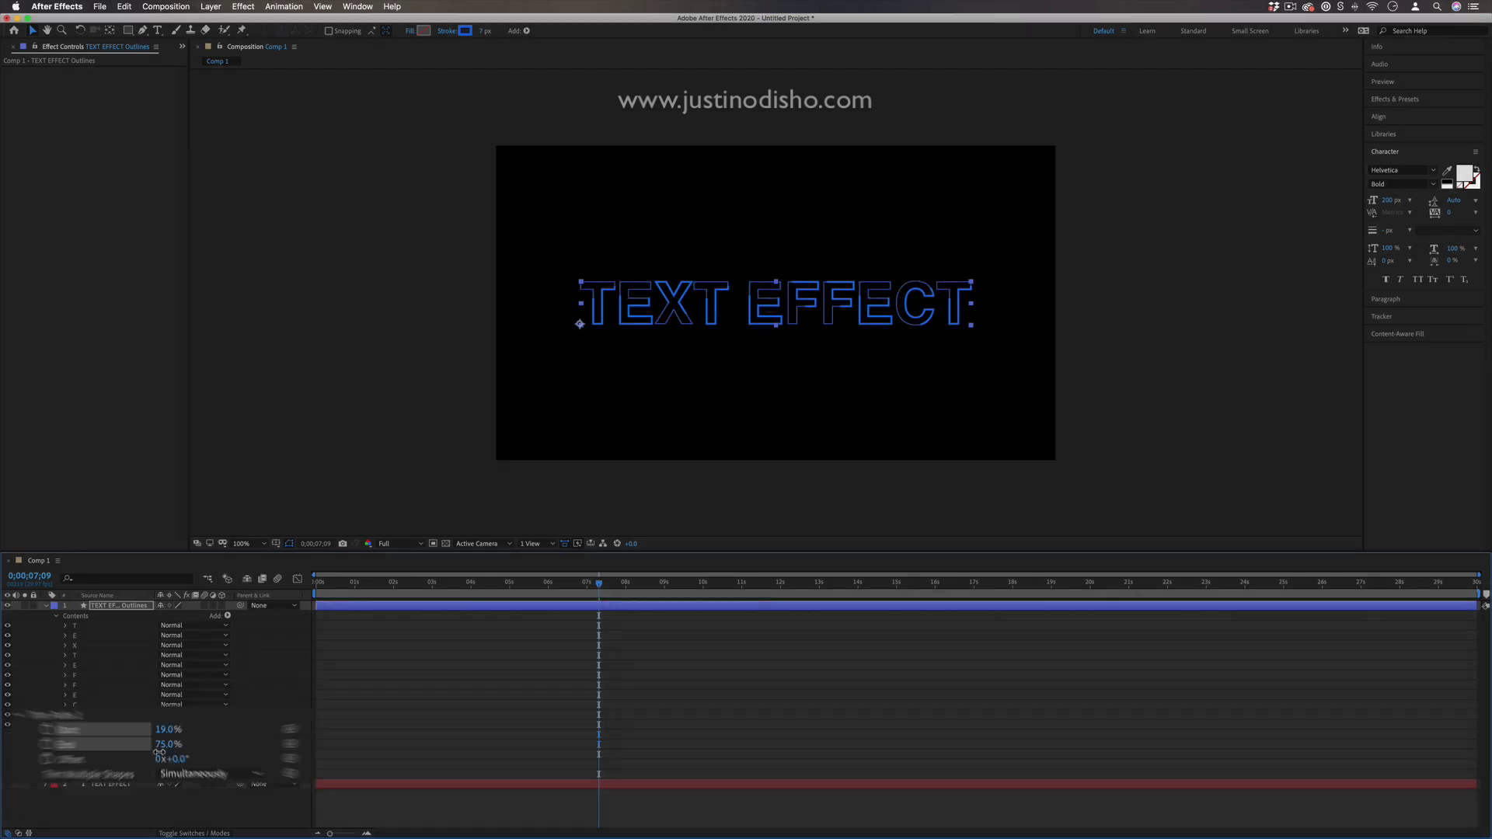
{"action": "left_click_drag", "start_coordinate": [163, 744], "coordinate": [159, 743]}
{"action": "left_click", "coordinate": [443, 258]}
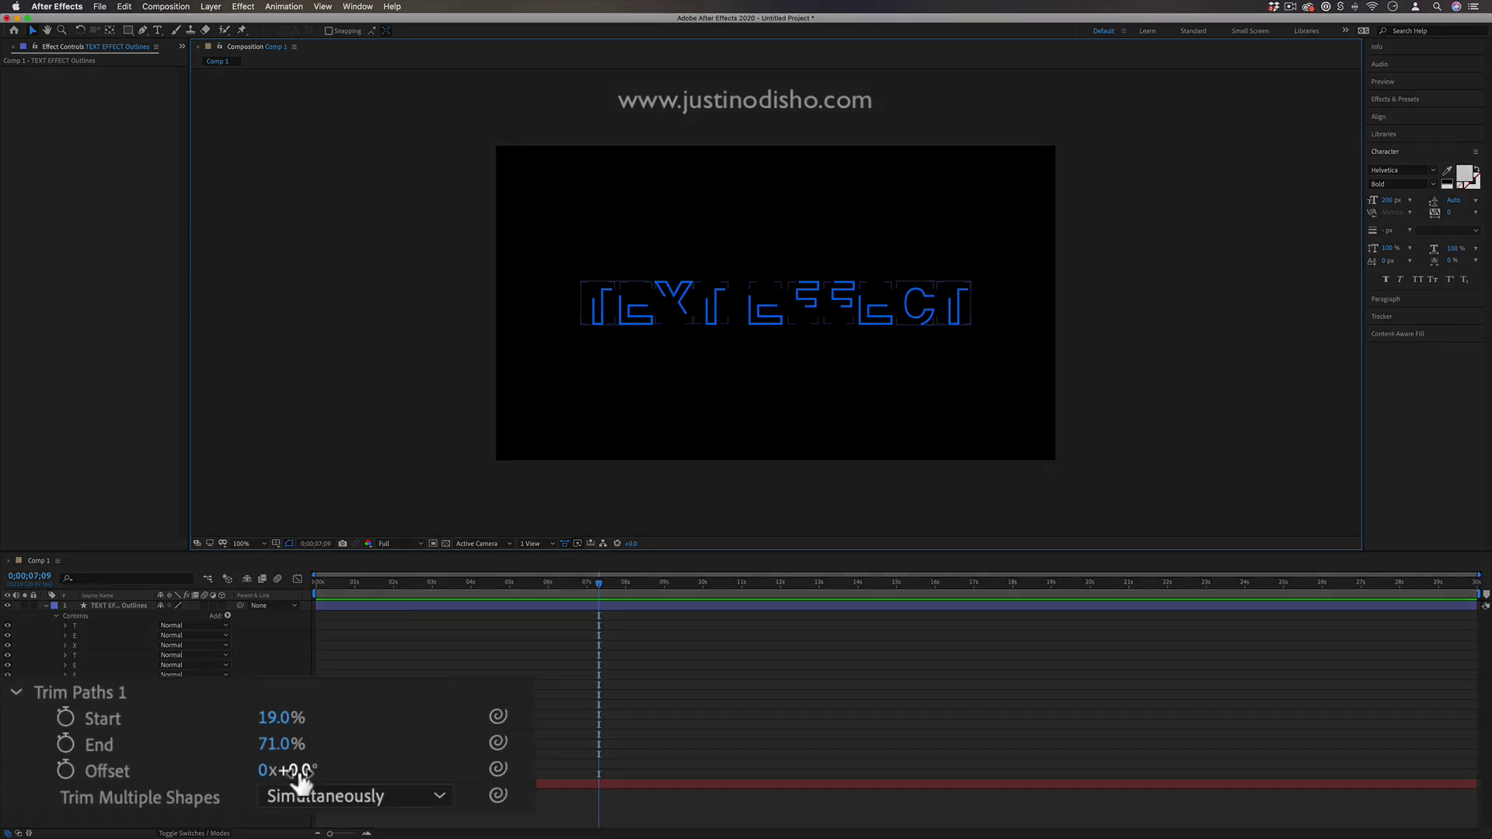
{"action": "left_click_drag", "start_coordinate": [180, 760], "coordinate": [699, 761]}
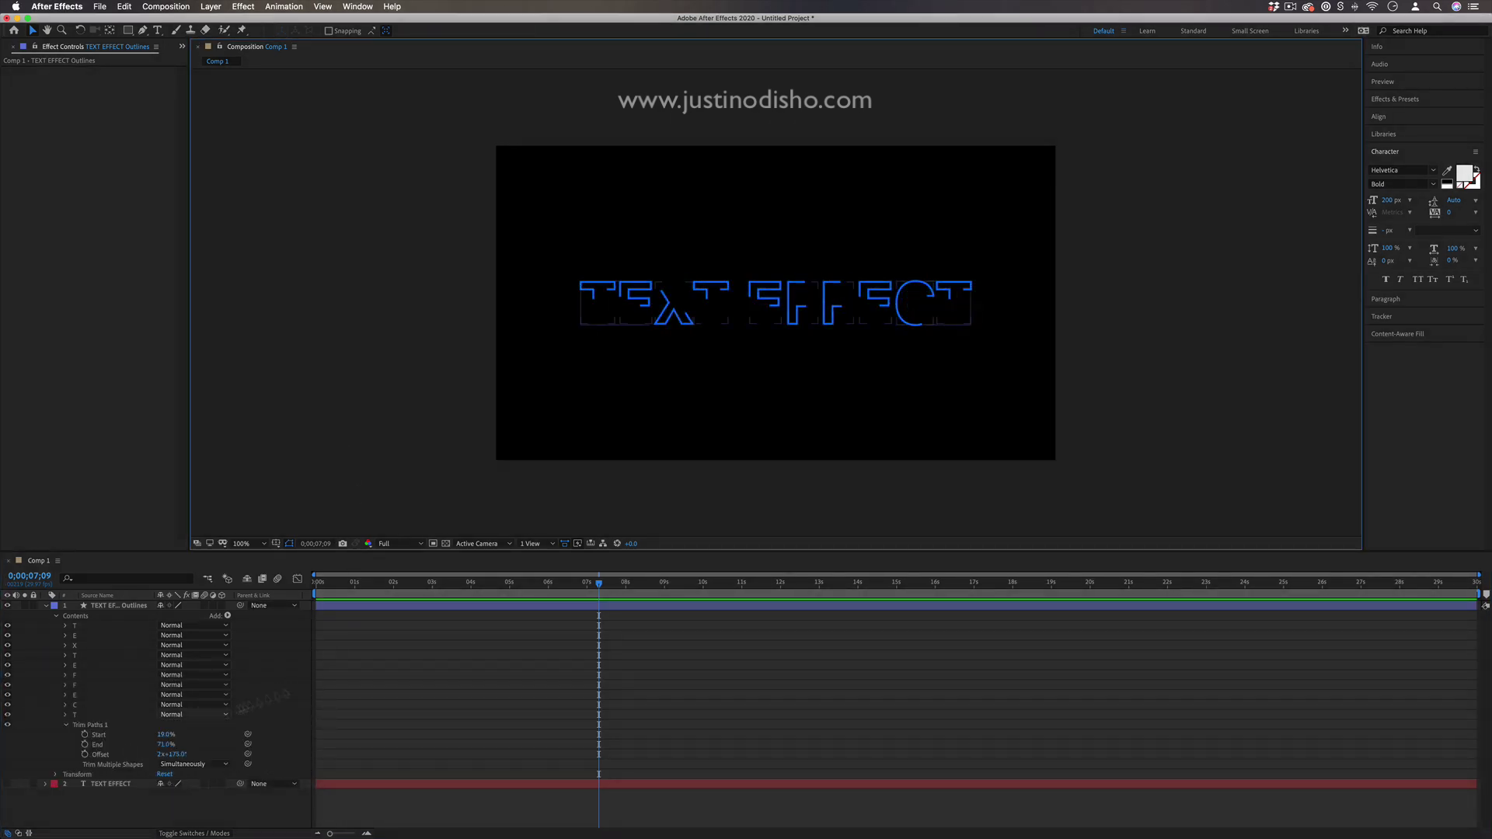
{"action": "left_click_drag", "start_coordinate": [162, 734], "coordinate": [324, 739]}
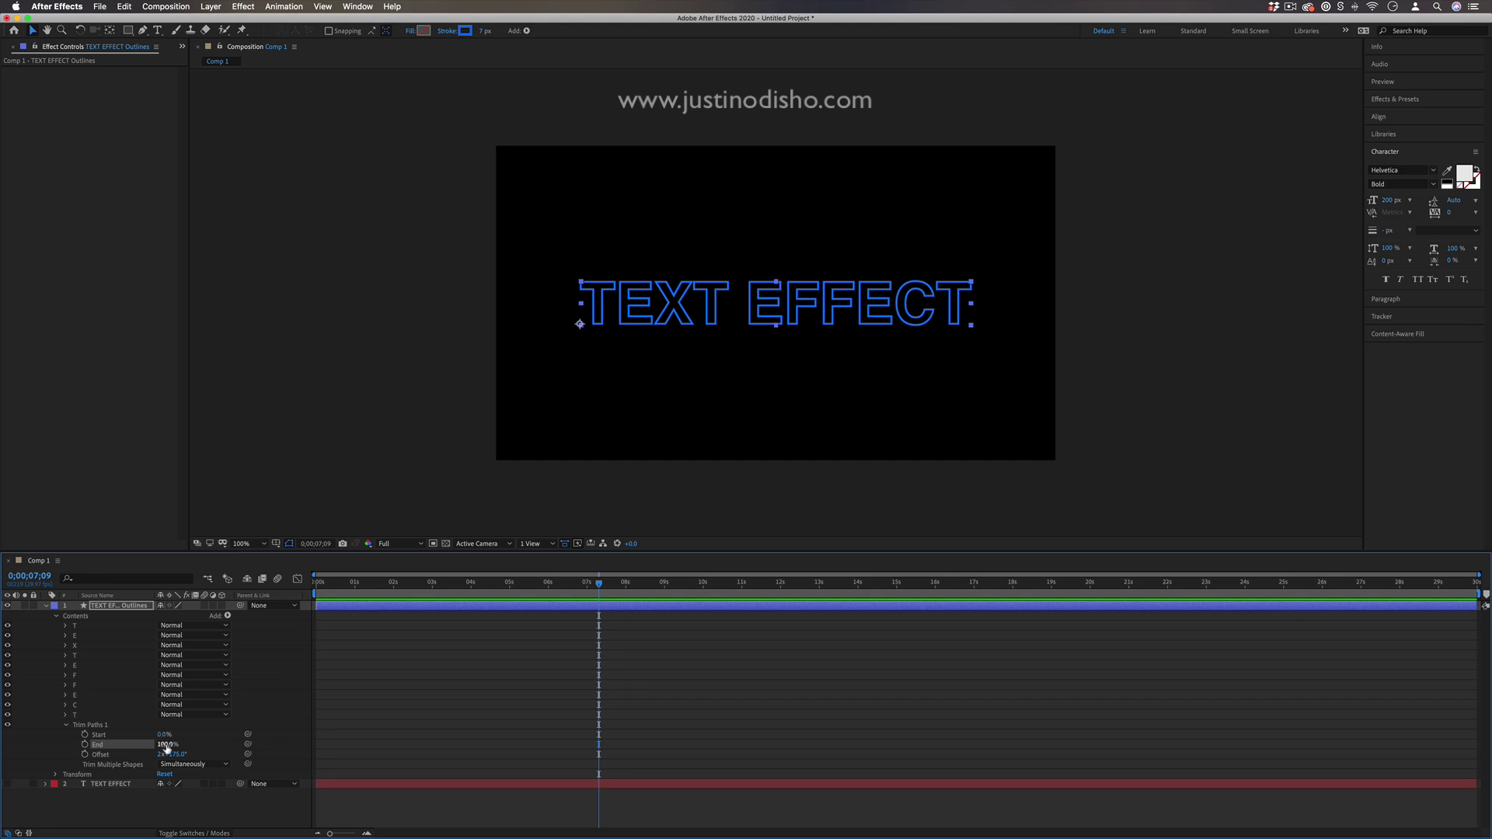
Keyframe Trim Paths End from 0% at 0s to 100% at 5 seconds
{"action": "left_click_drag", "start_coordinate": [526, 583], "coordinate": [315, 584]}
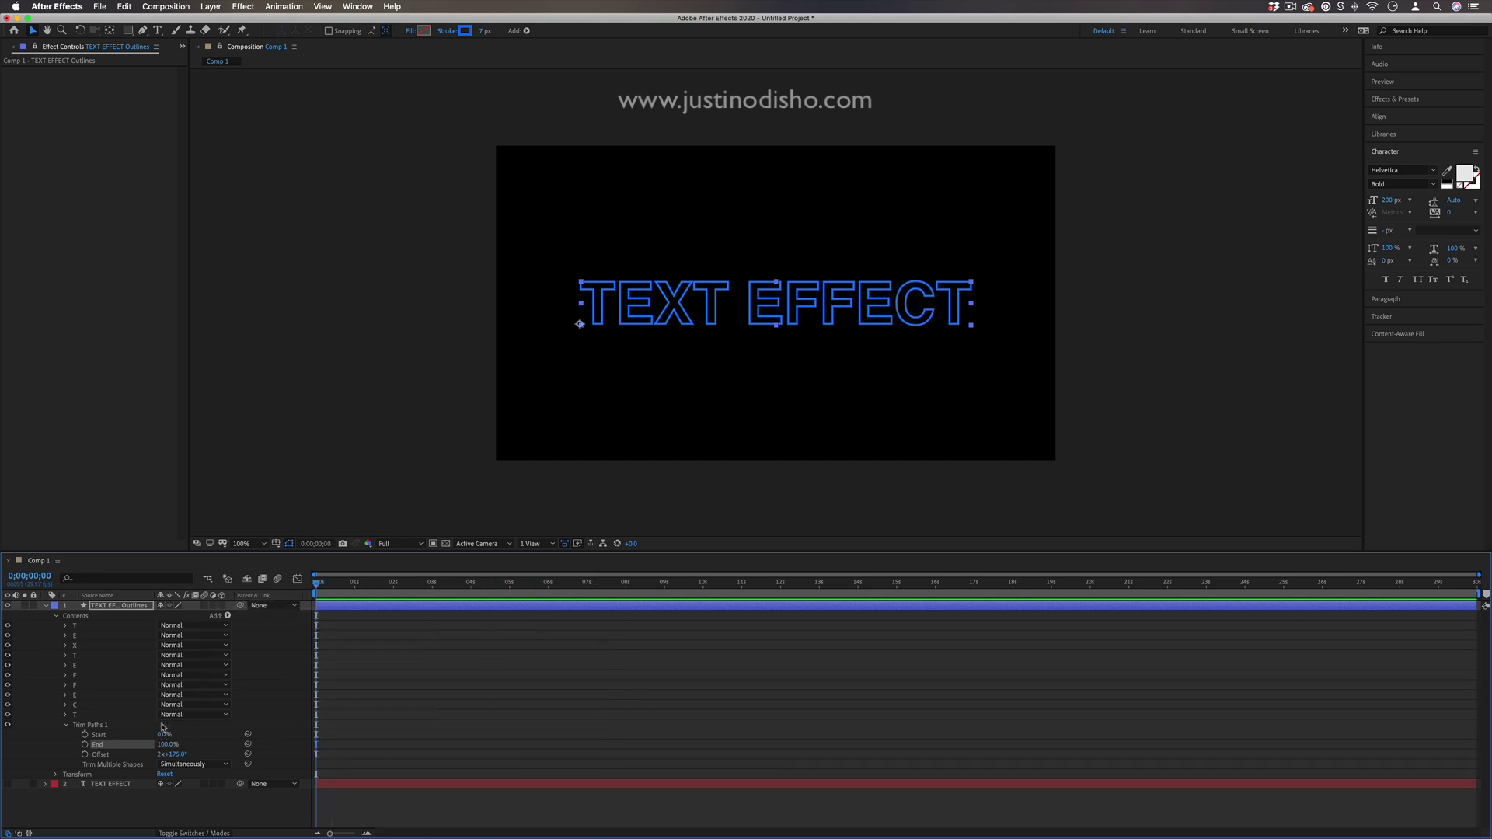
{"action": "left_click", "coordinate": [65, 745]}
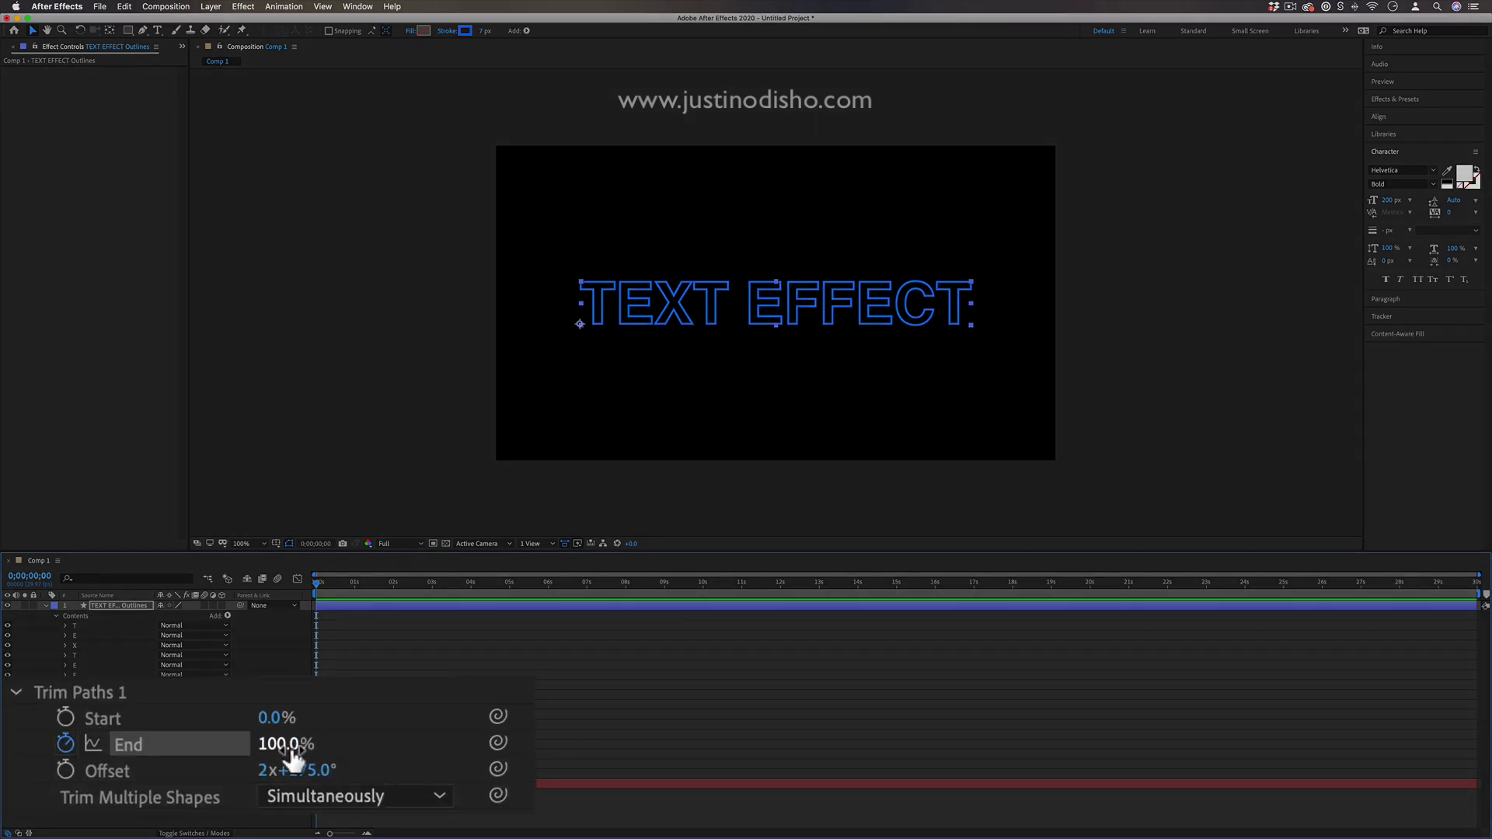
{"action": "left_click_drag", "start_coordinate": [294, 750], "coordinate": [100, 747]}
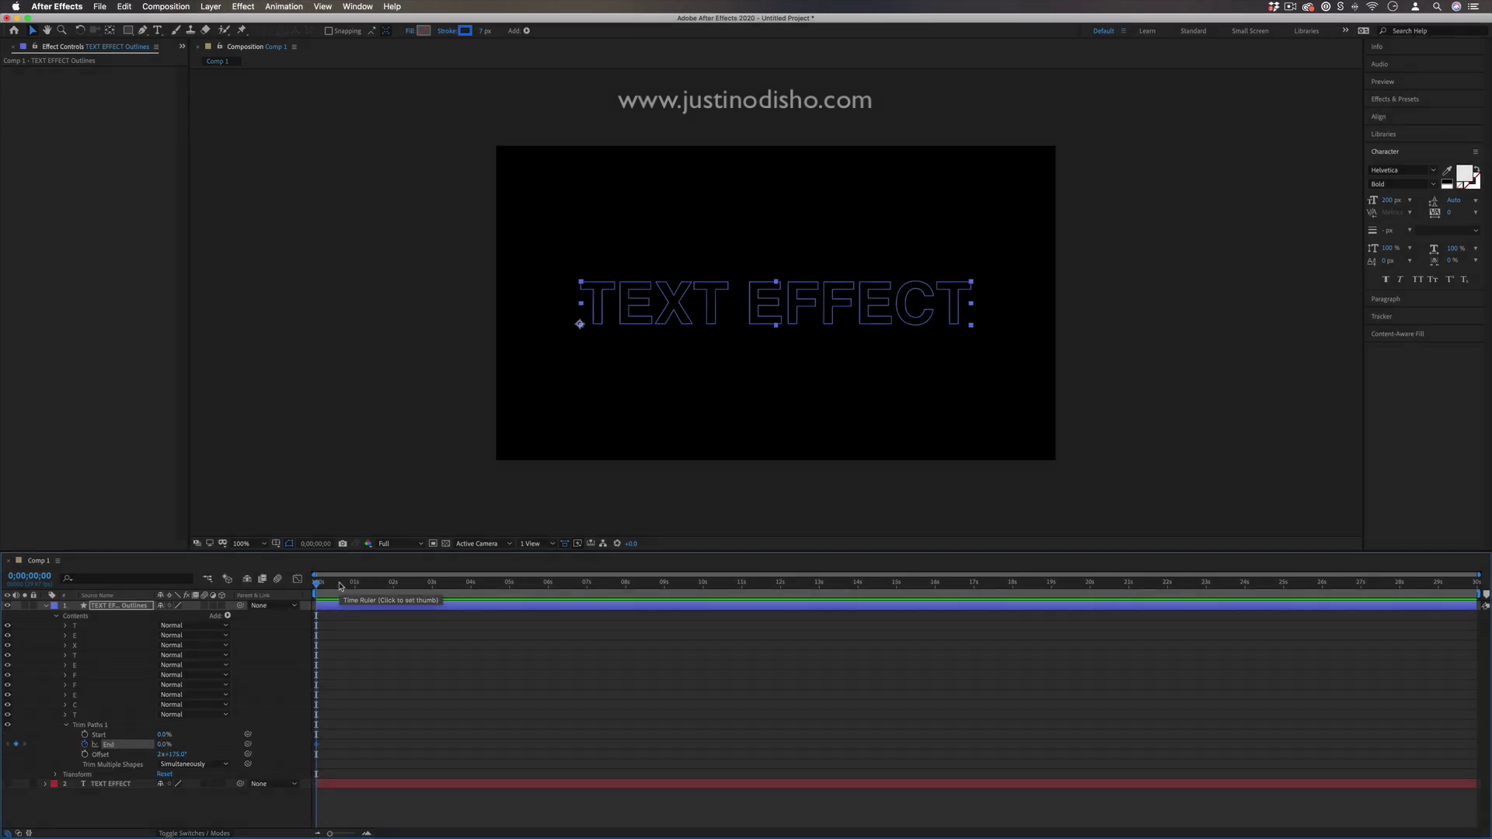
{"action": "left_click_drag", "start_coordinate": [340, 586], "coordinate": [511, 583]}
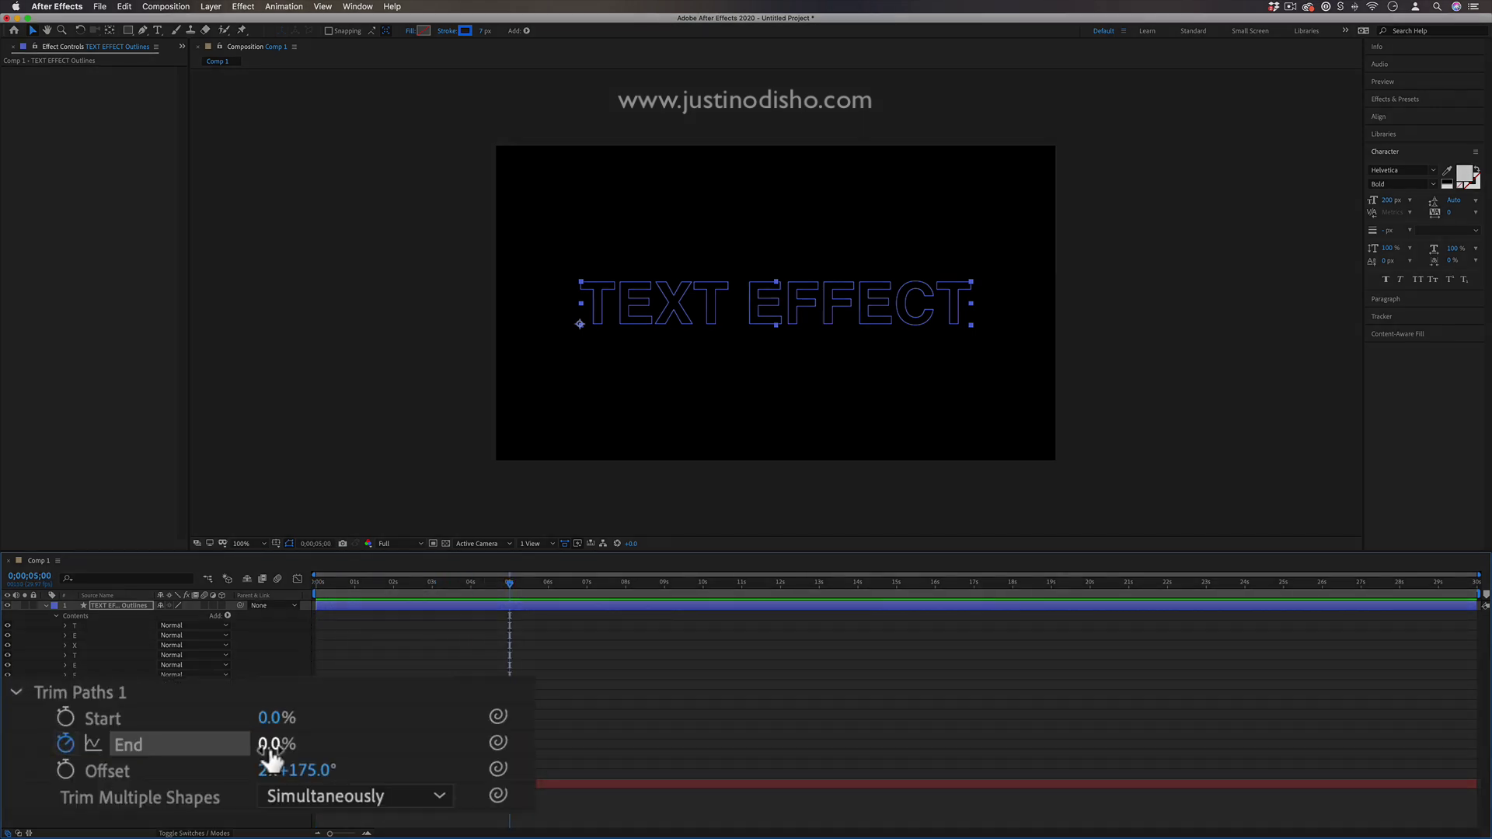
{"action": "left_click_drag", "start_coordinate": [268, 750], "coordinate": [513, 746]}
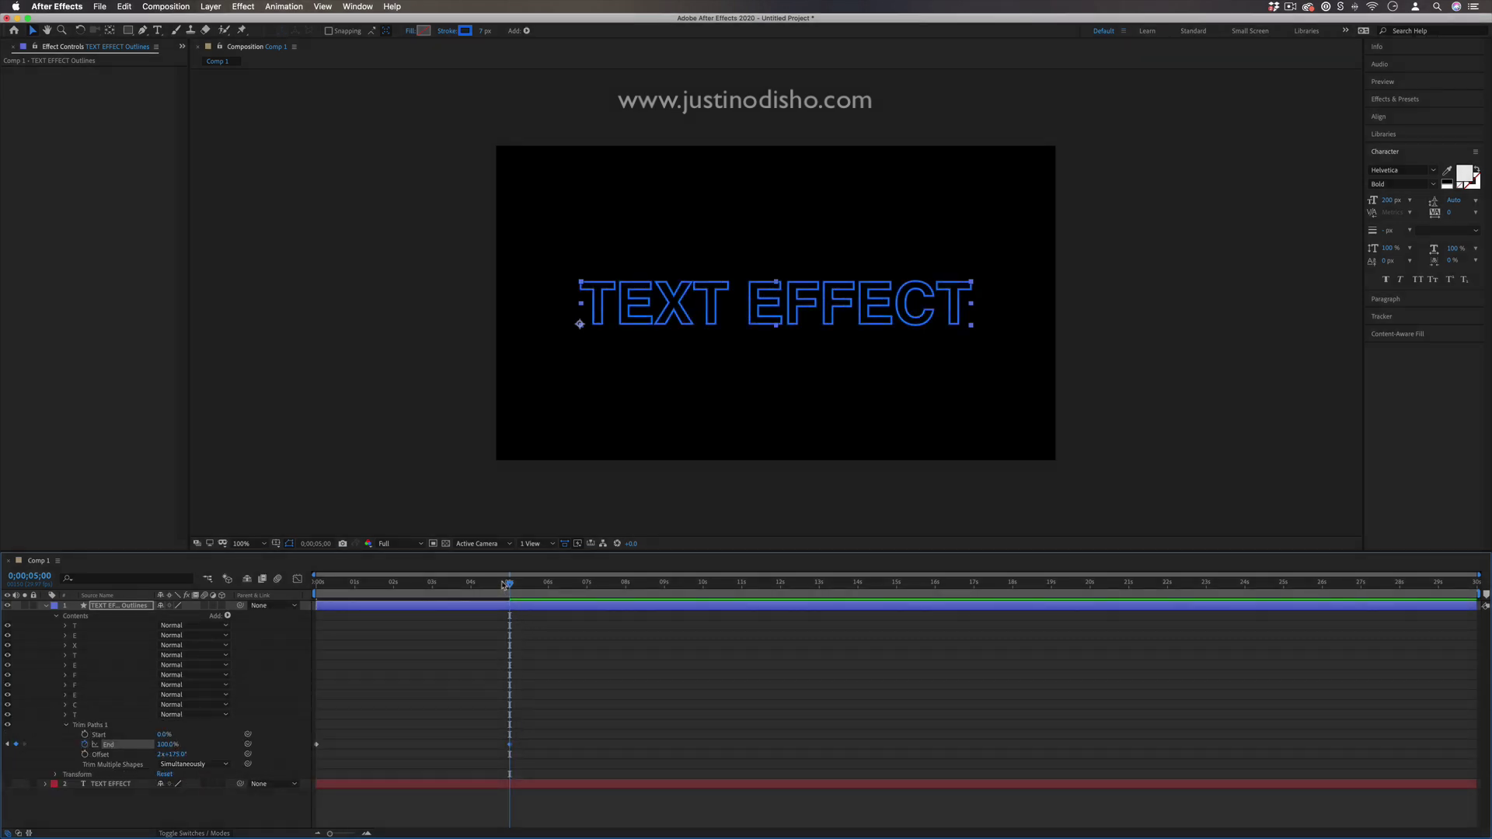
Preview the draw-on and move the End keyframe earlier to about 3 seconds
{"action": "left_click_drag", "start_coordinate": [504, 584], "coordinate": [316, 585]}
{"action": "left_click", "coordinate": [258, 404]}
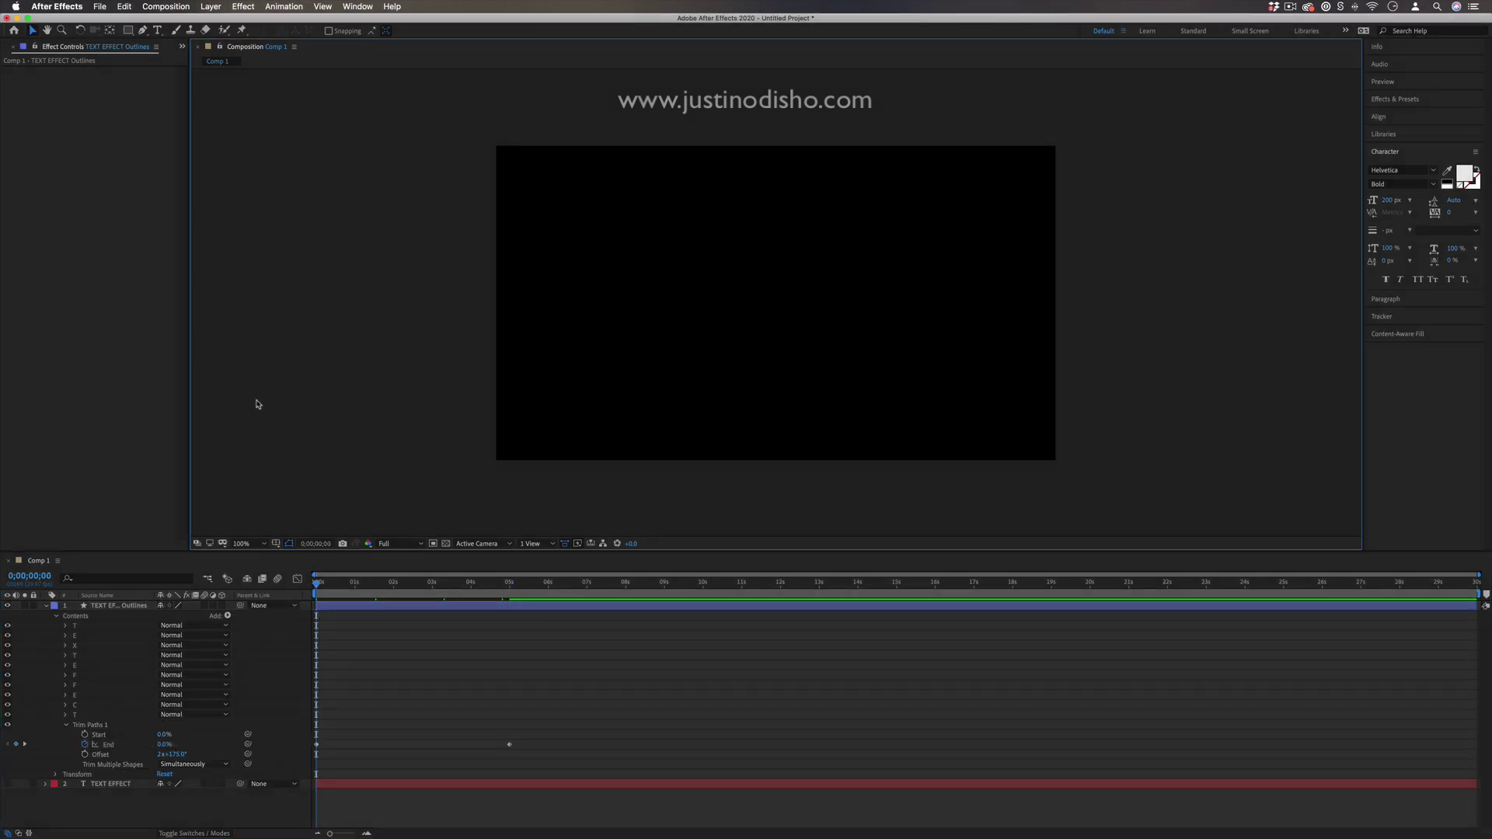
{"action": "key", "text": "space"}
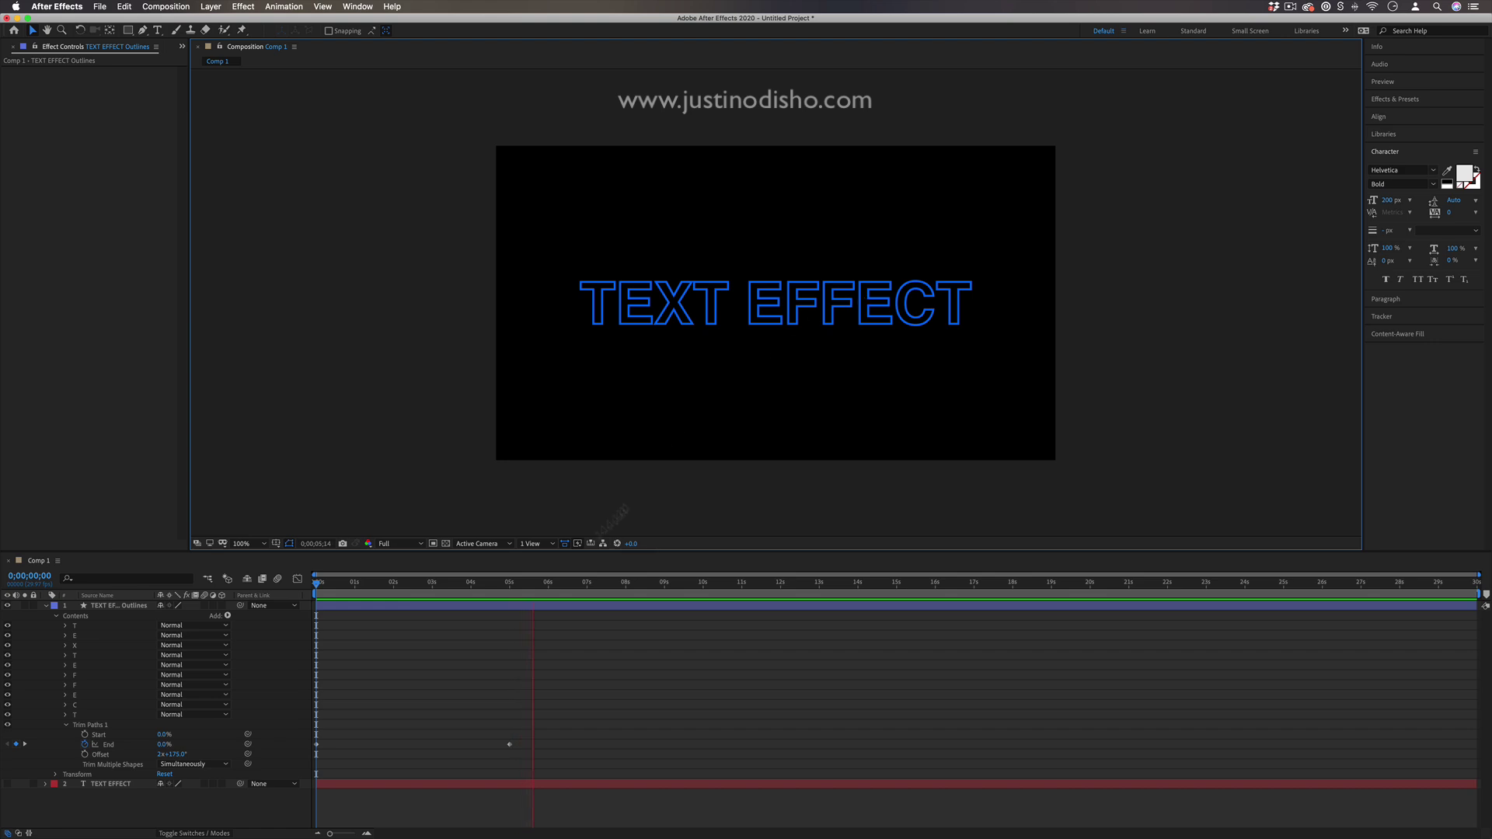
{"action": "left_click_drag", "start_coordinate": [510, 745], "coordinate": [424, 748]}
{"action": "key", "text": "space"}
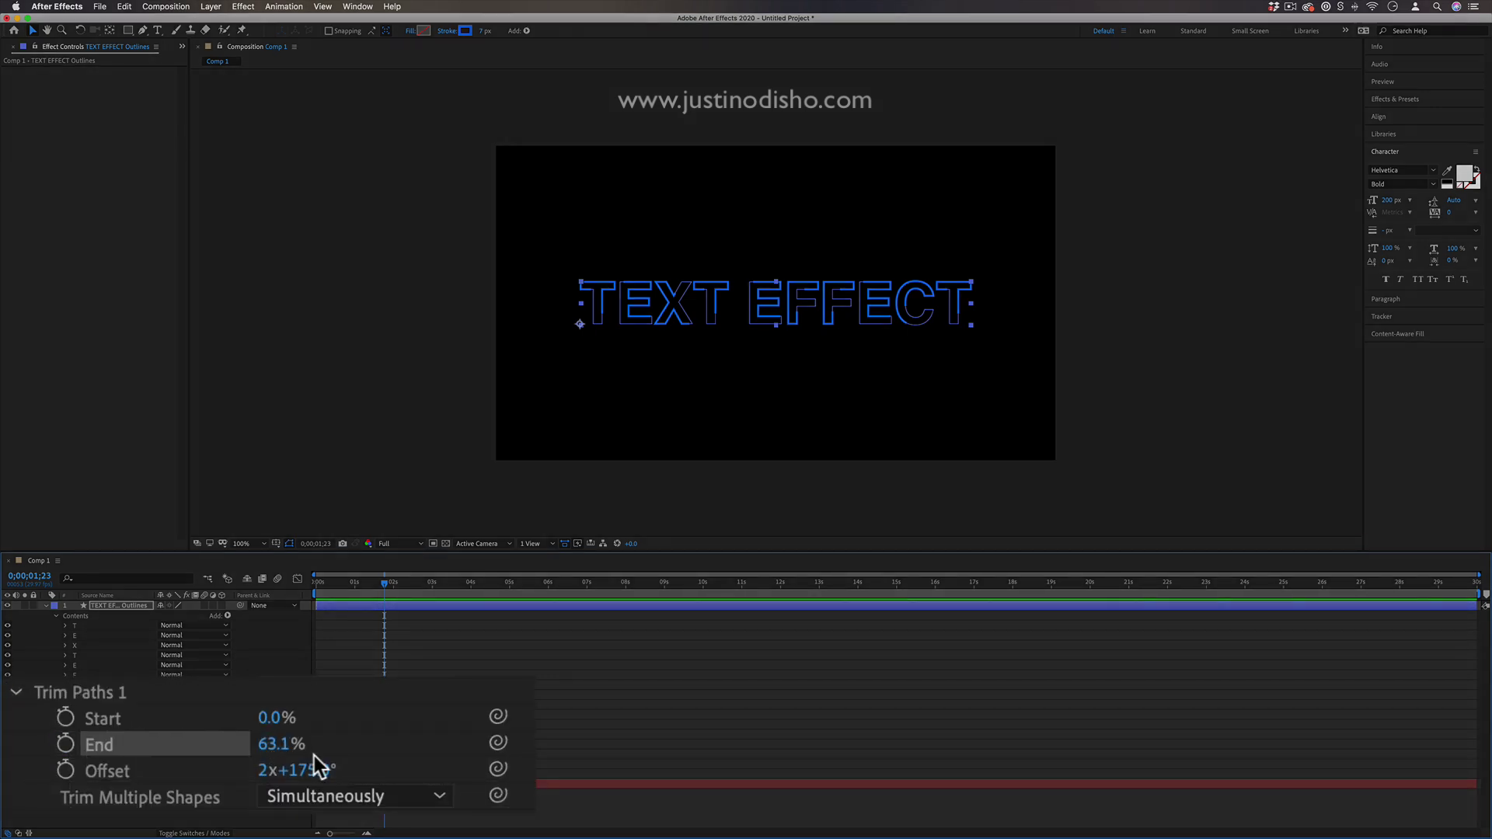
Lower Trim Paths End to 60.1% and set Offset to 0 revolutions at 0s
{"action": "left_click_drag", "start_coordinate": [286, 756], "coordinate": [280, 755]}
{"action": "left_click", "coordinate": [457, 359]}
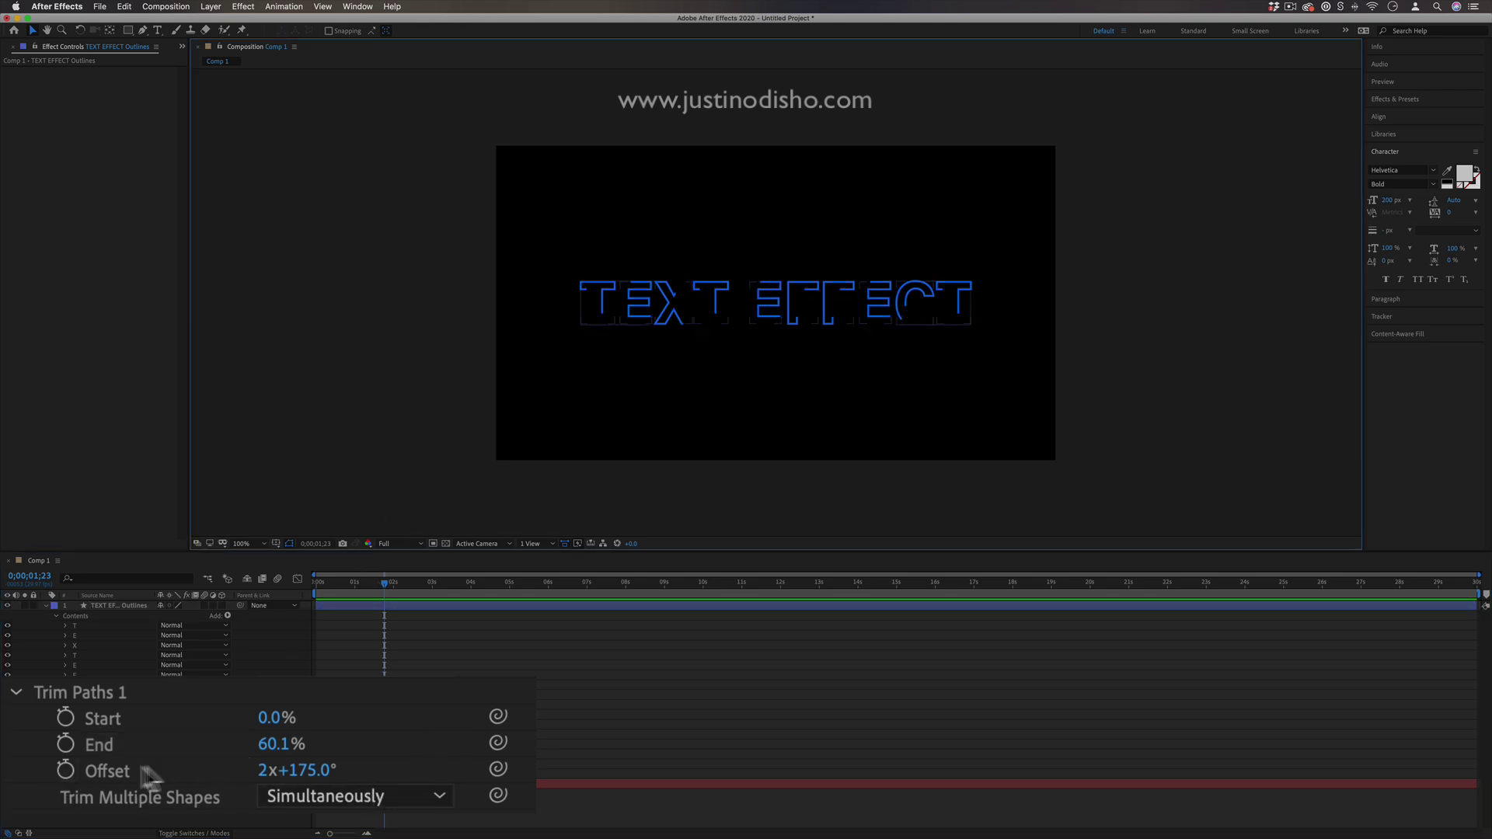
{"action": "left_click", "coordinate": [120, 752]}
{"action": "key", "text": "Home"}
{"action": "left_click", "coordinate": [264, 771]}
{"action": "type", "text": "0"}
{"action": "key", "text": "Return"}
{"action": "key", "text": "Return"}
Keyframe Offset from 0 at the start to 3 revolutions at 5 seconds
{"action": "left_click", "coordinate": [66, 771]}
{"action": "left_click_drag", "start_coordinate": [372, 583], "coordinate": [509, 583]}
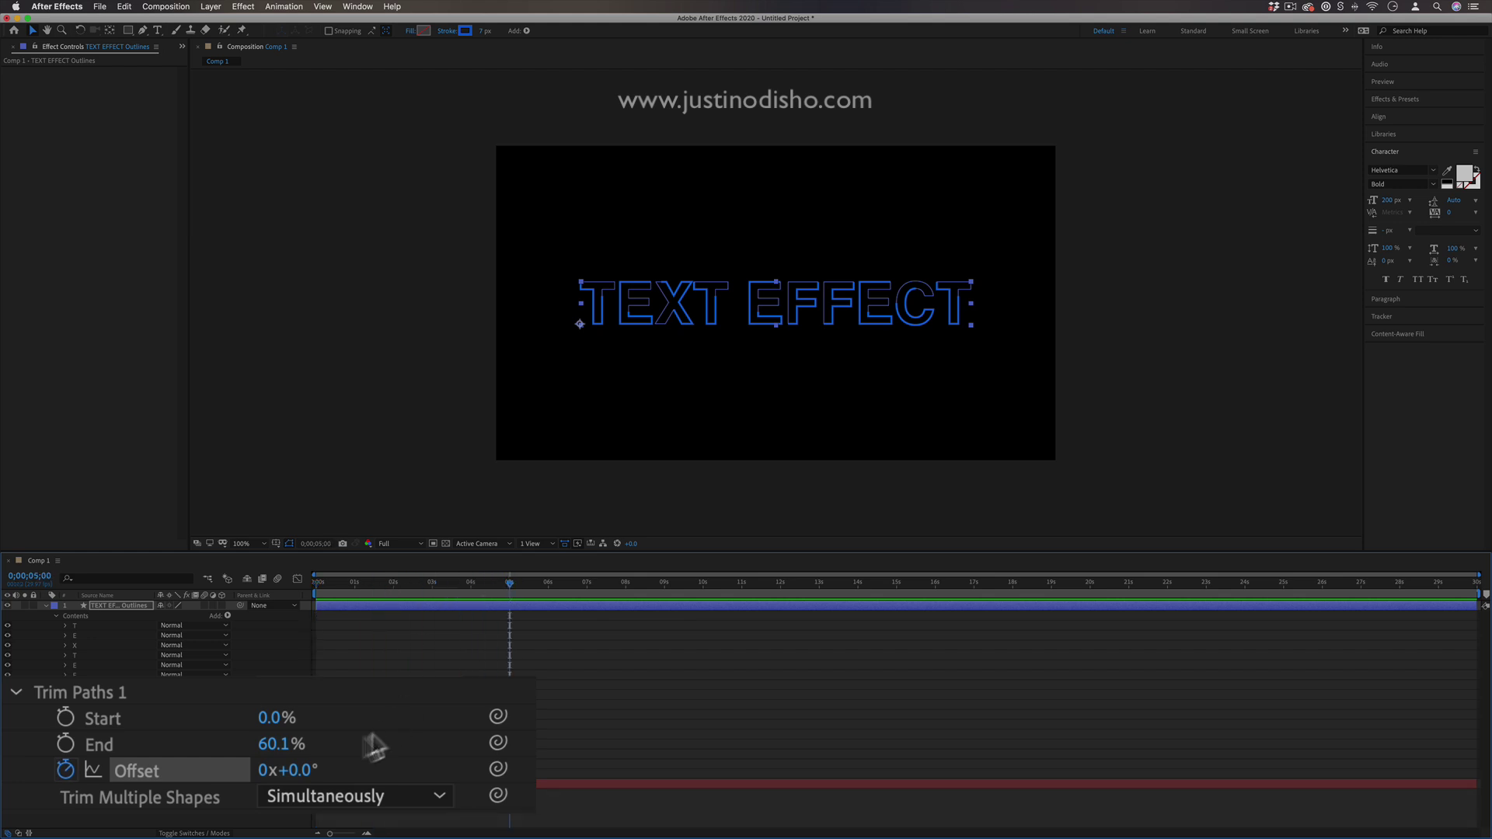
{"action": "left_click", "coordinate": [262, 771]}
{"action": "type", "text": "3"}
{"action": "key", "text": "Return"}
Preview the spinning outline animation and scrub around 3 seconds to check it
{"action": "left_click_drag", "start_coordinate": [509, 583], "coordinate": [317, 583]}
{"action": "key", "text": "space"}
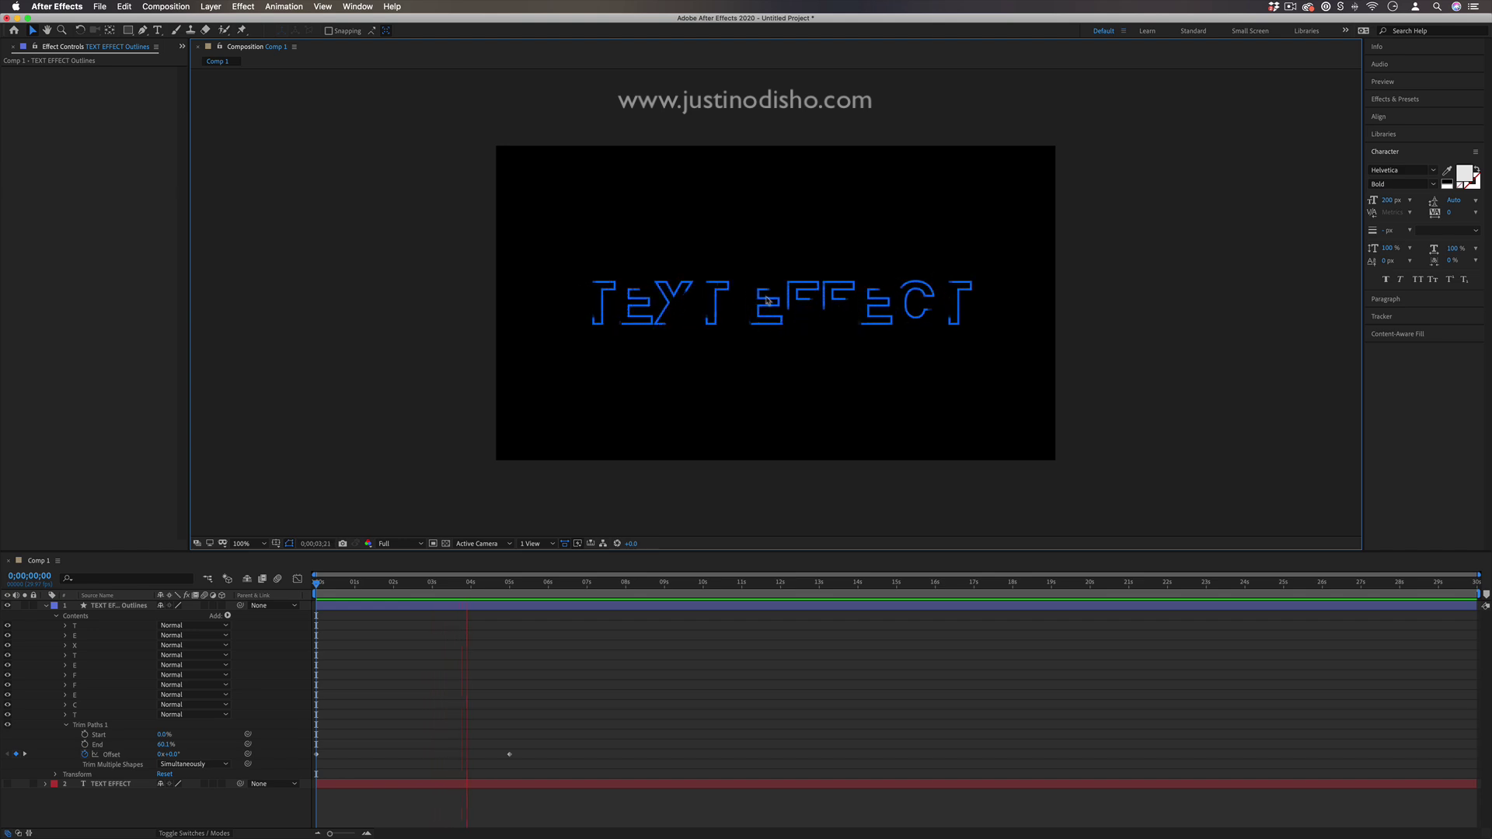
{"action": "key", "text": "space"}
{"action": "left_click", "coordinate": [447, 585]}
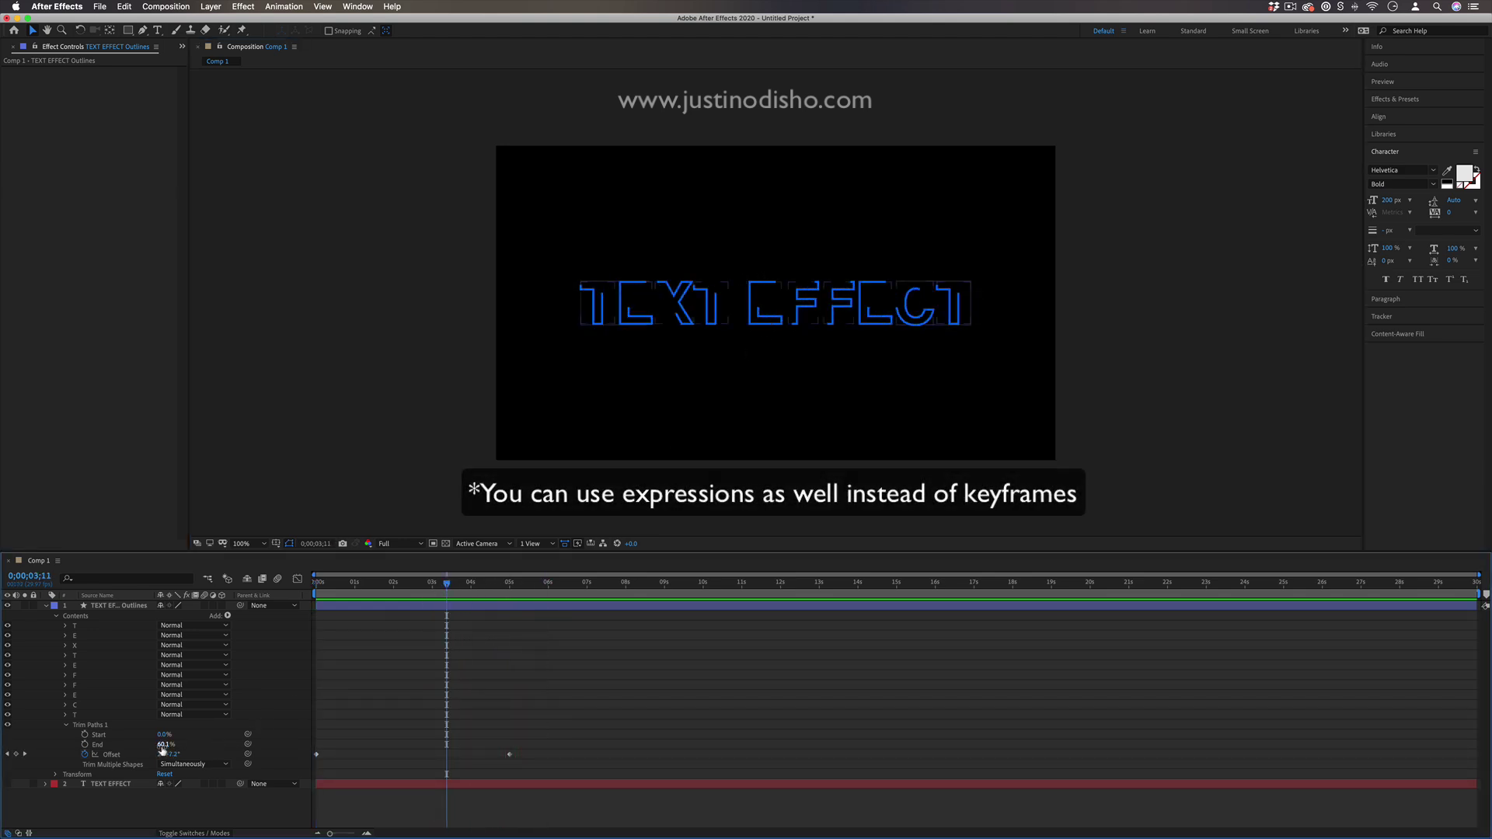
{"action": "left_click_drag", "start_coordinate": [373, 583], "coordinate": [430, 583]}
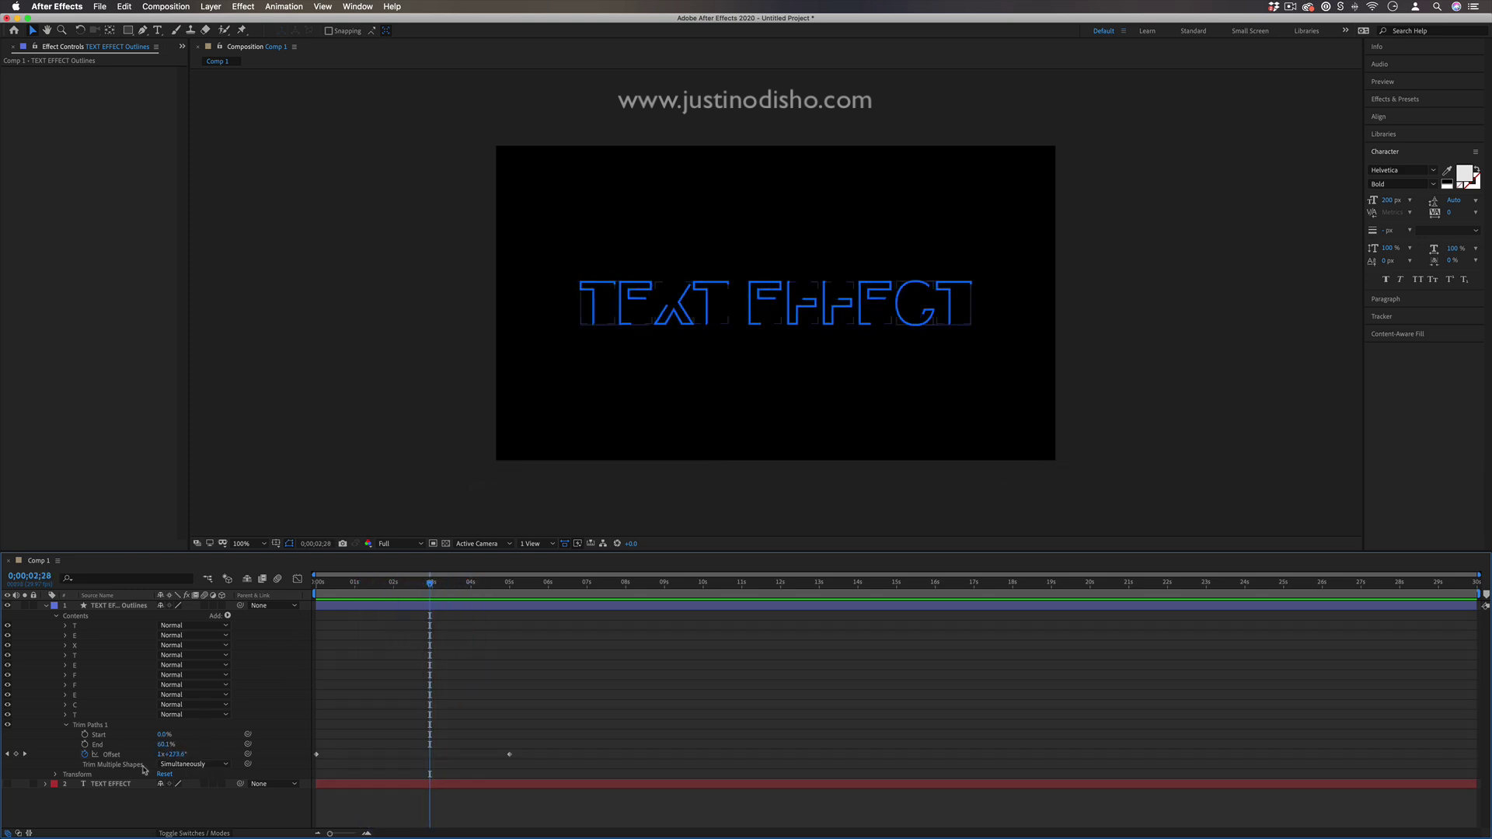
Set Trim Multiple Shapes to Individually and preview the animation from the start
{"action": "left_click", "coordinate": [180, 765]}
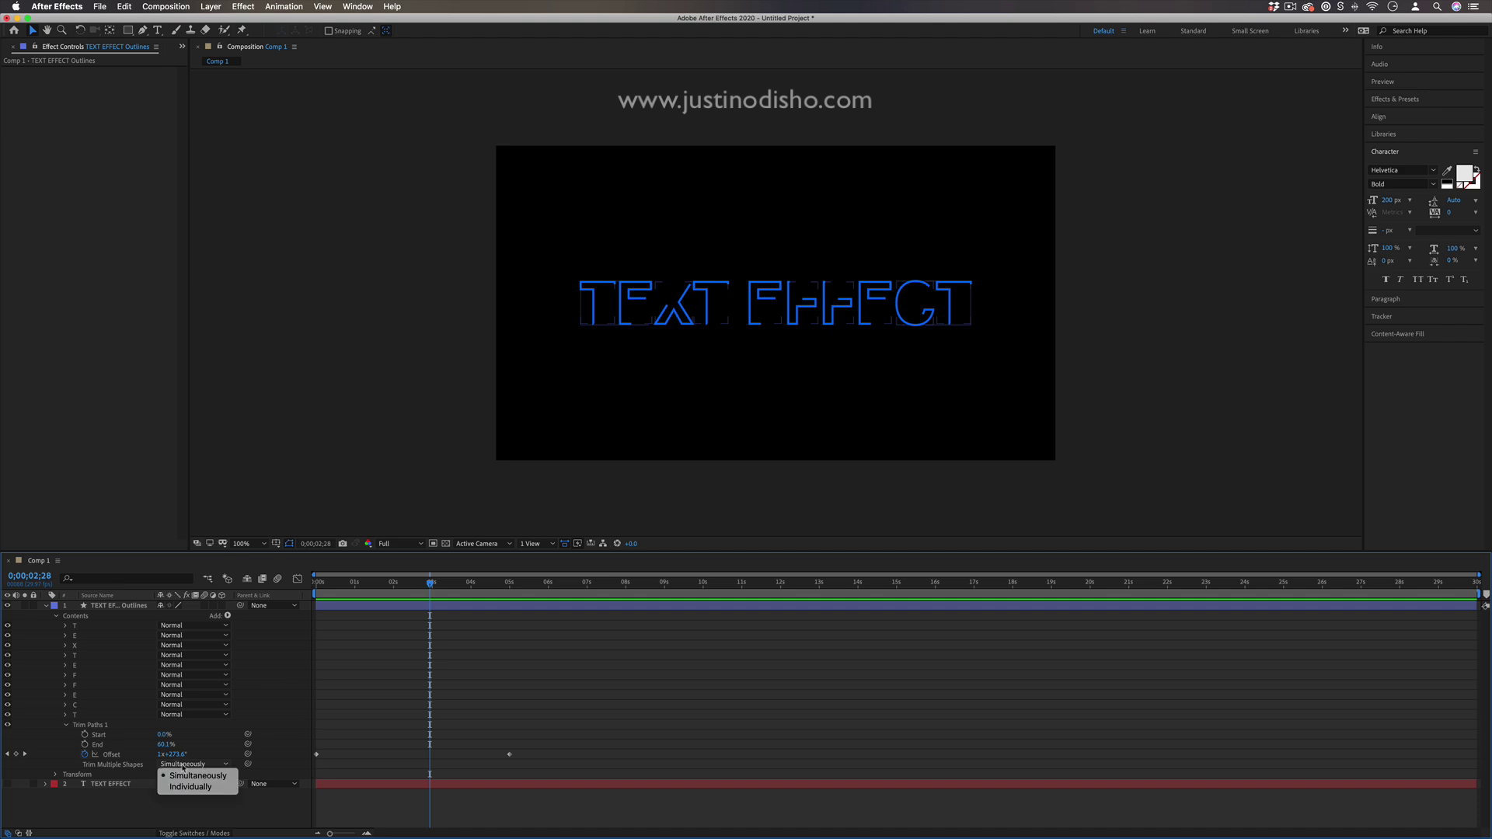
{"action": "left_click", "coordinate": [187, 775]}
{"action": "left_click_drag", "start_coordinate": [429, 583], "coordinate": [390, 589]}
{"action": "left_click", "coordinate": [187, 765]}
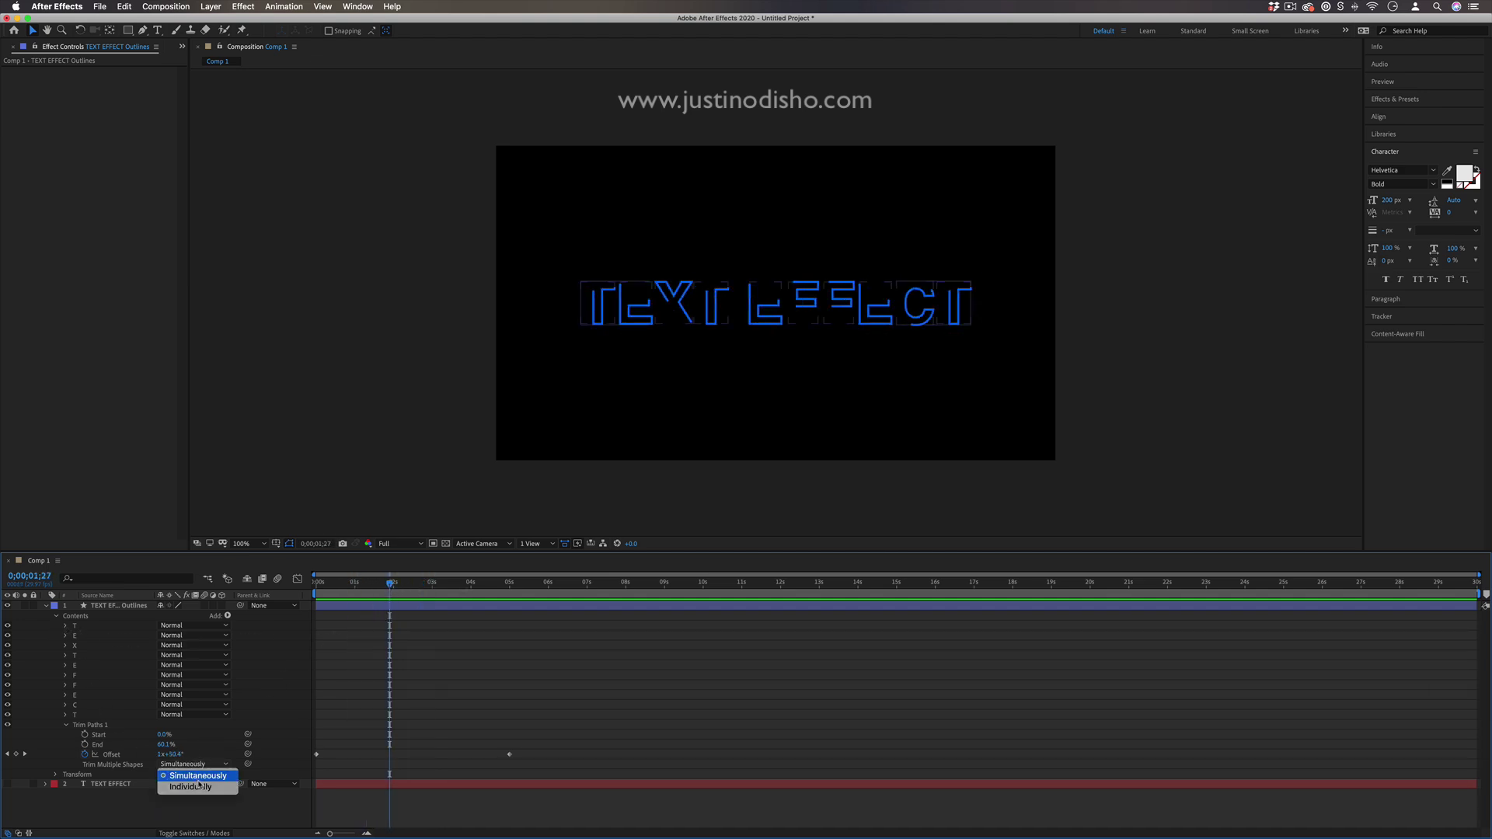
{"action": "left_click", "coordinate": [194, 787]}
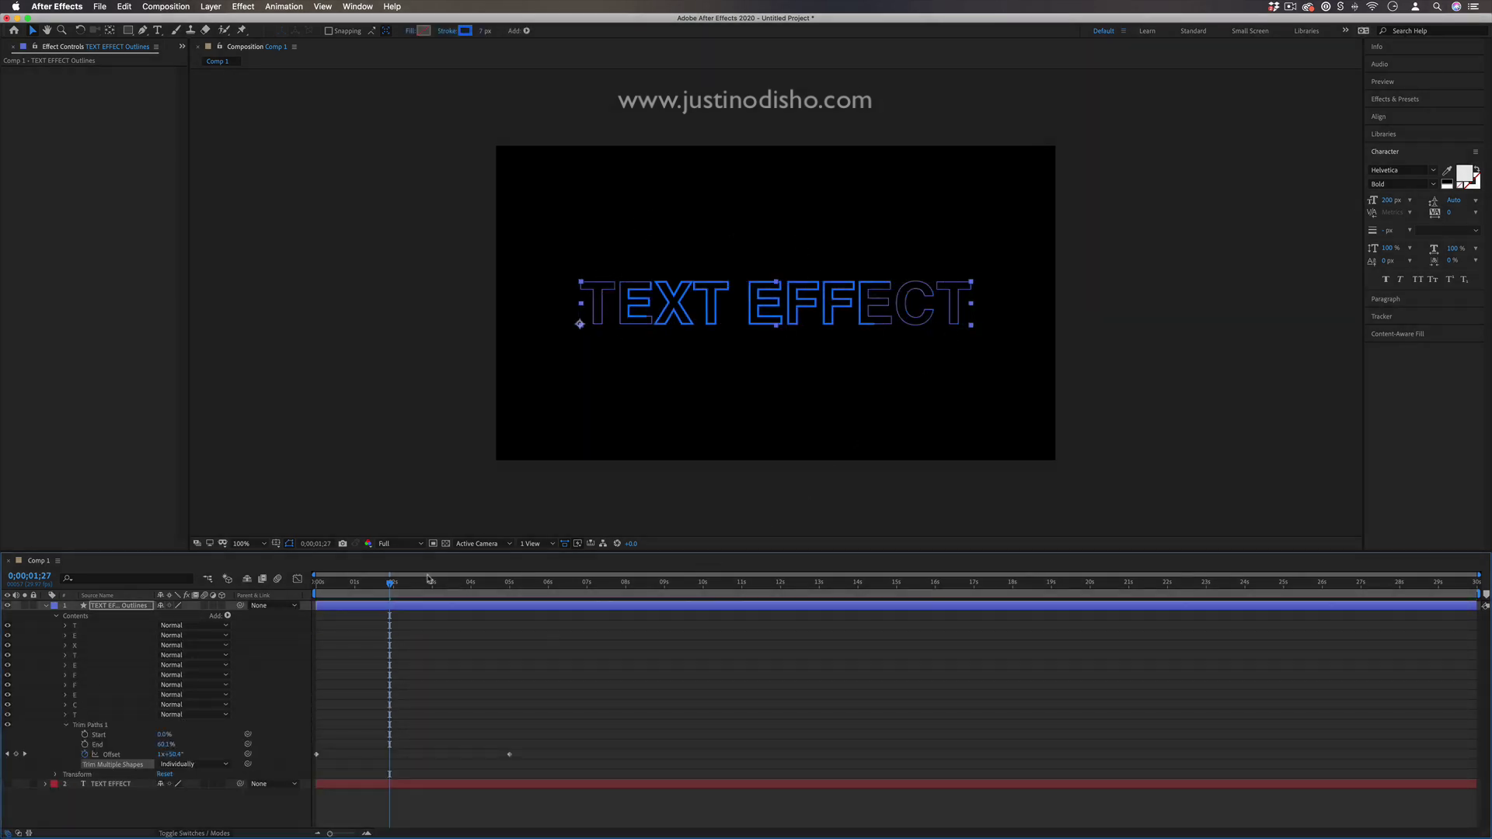
{"action": "left_click", "coordinate": [370, 316]}
{"action": "key", "text": "Home"}
{"action": "key", "text": "space"}
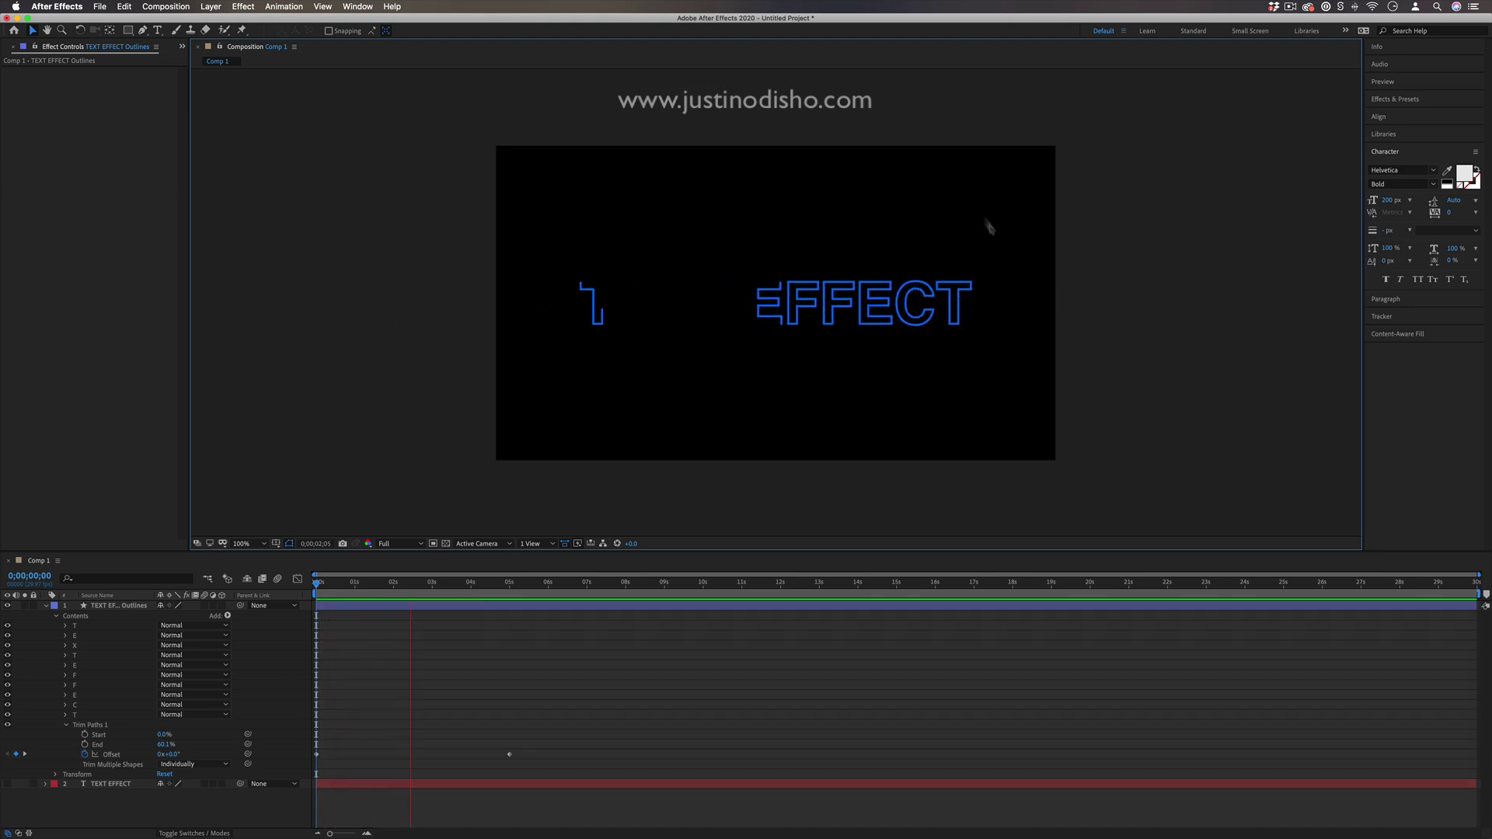
Set Trim Paths End to 0% at 0s and start its keyframes
{"action": "left_click", "coordinate": [398, 705]}
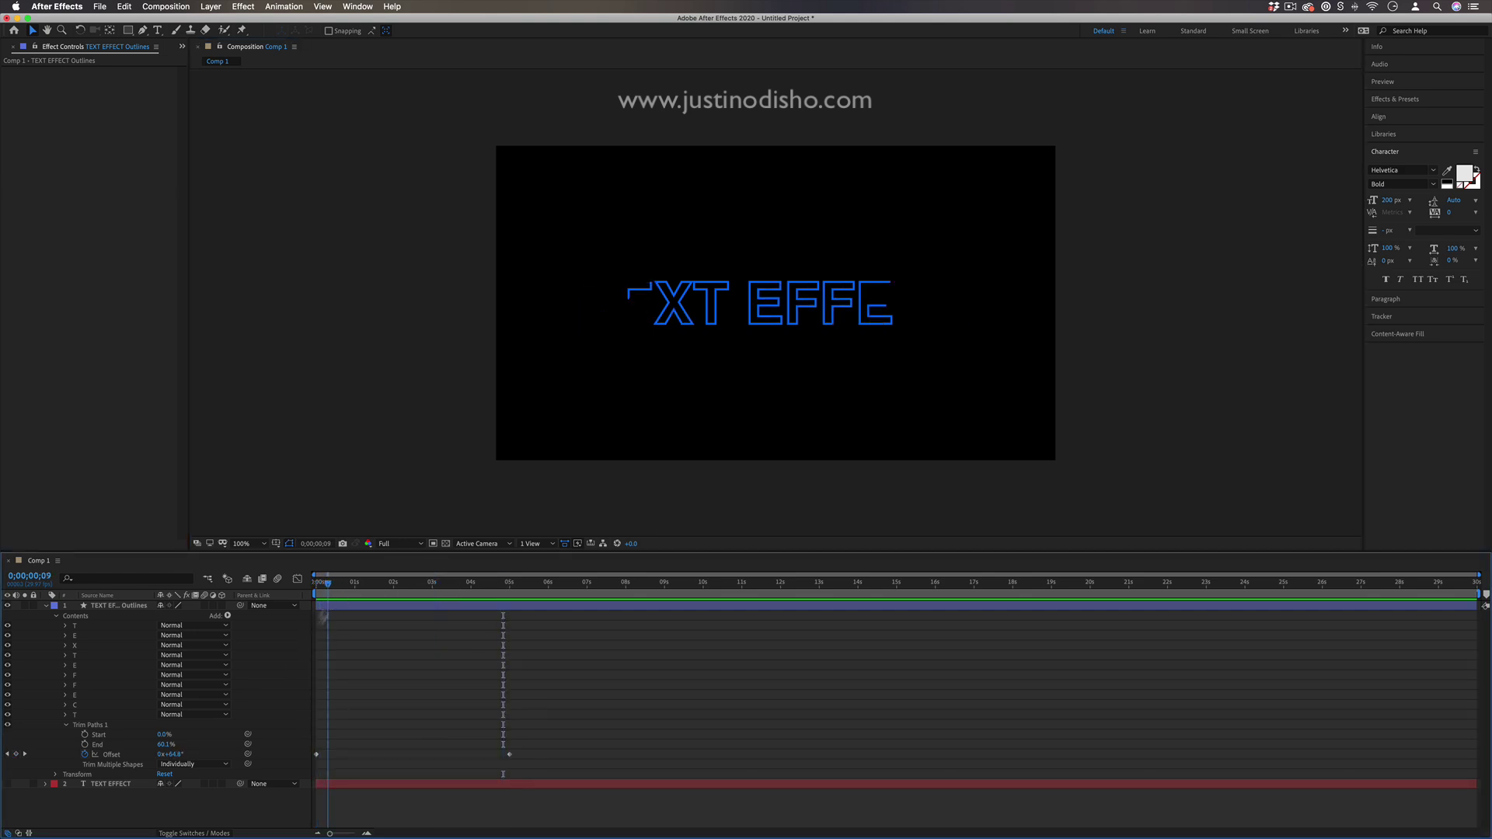
{"action": "left_click", "coordinate": [98, 755]}
{"action": "key", "text": "Return"}
{"action": "left_click", "coordinate": [164, 745]}
{"action": "type", "text": "0"}
{"action": "key", "text": "Return"}
{"action": "key", "text": "Home"}
{"action": "key", "text": "F2"}
{"action": "left_click", "coordinate": [85, 744]}
Key End to 100% at 5 seconds, preview, then park near 2 seconds on the outlines layer
{"action": "left_click_drag", "start_coordinate": [347, 585], "coordinate": [509, 583]}
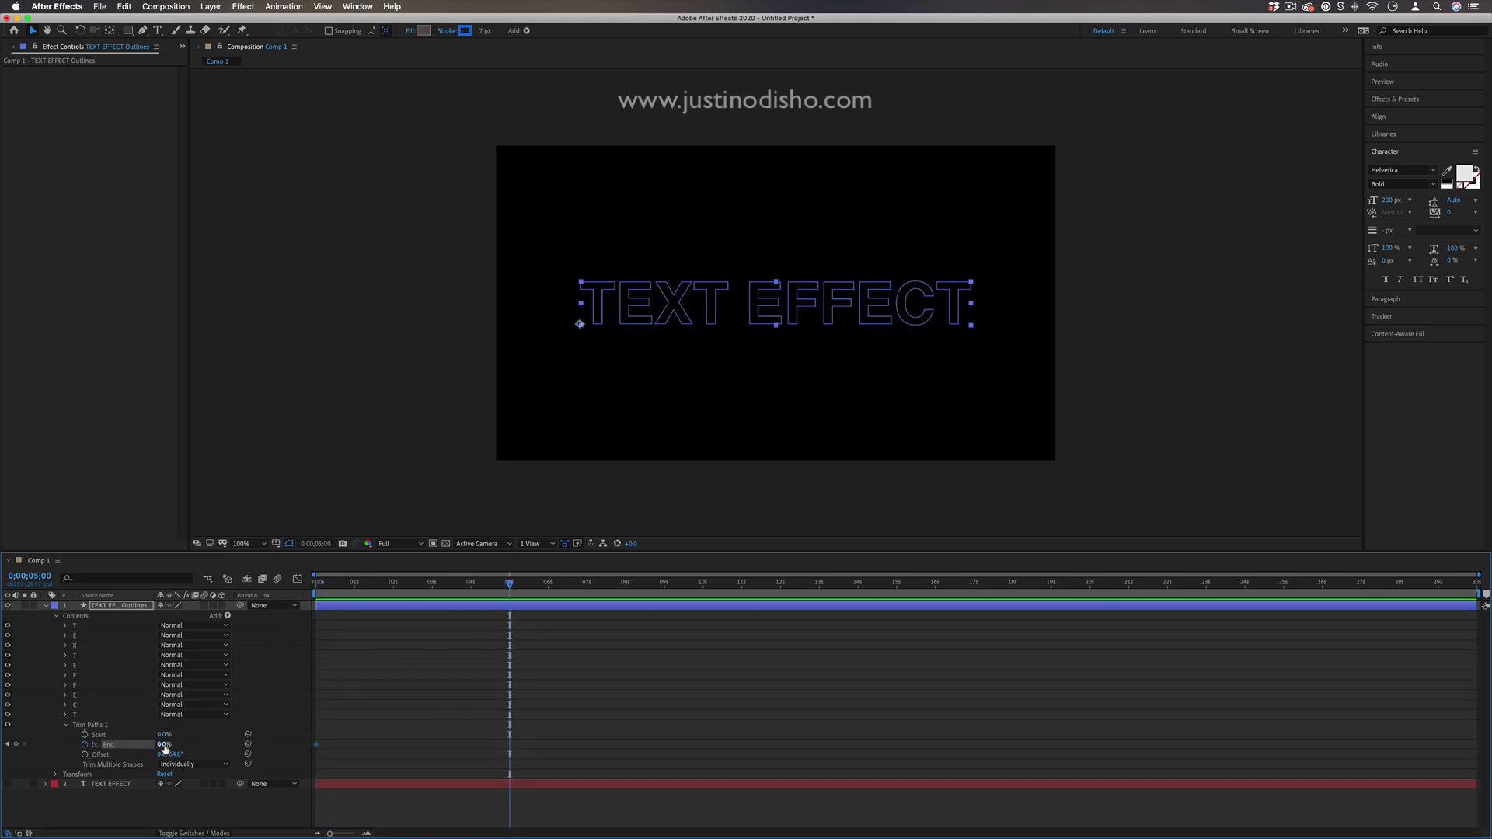
{"action": "type", "text": "100"}
{"action": "key", "text": "Return"}
{"action": "key", "text": "space"}
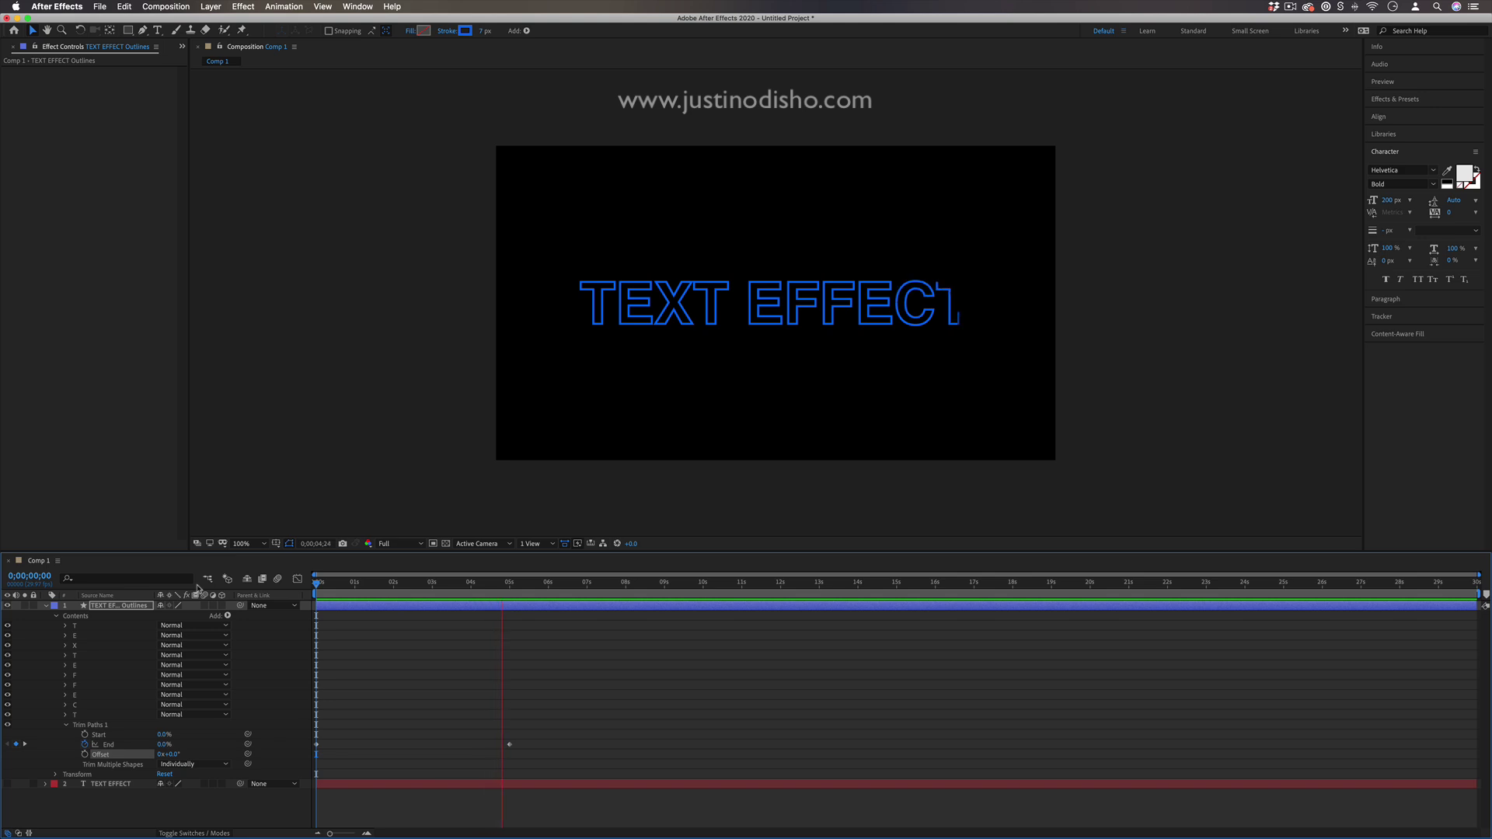
{"action": "key", "text": "space"}
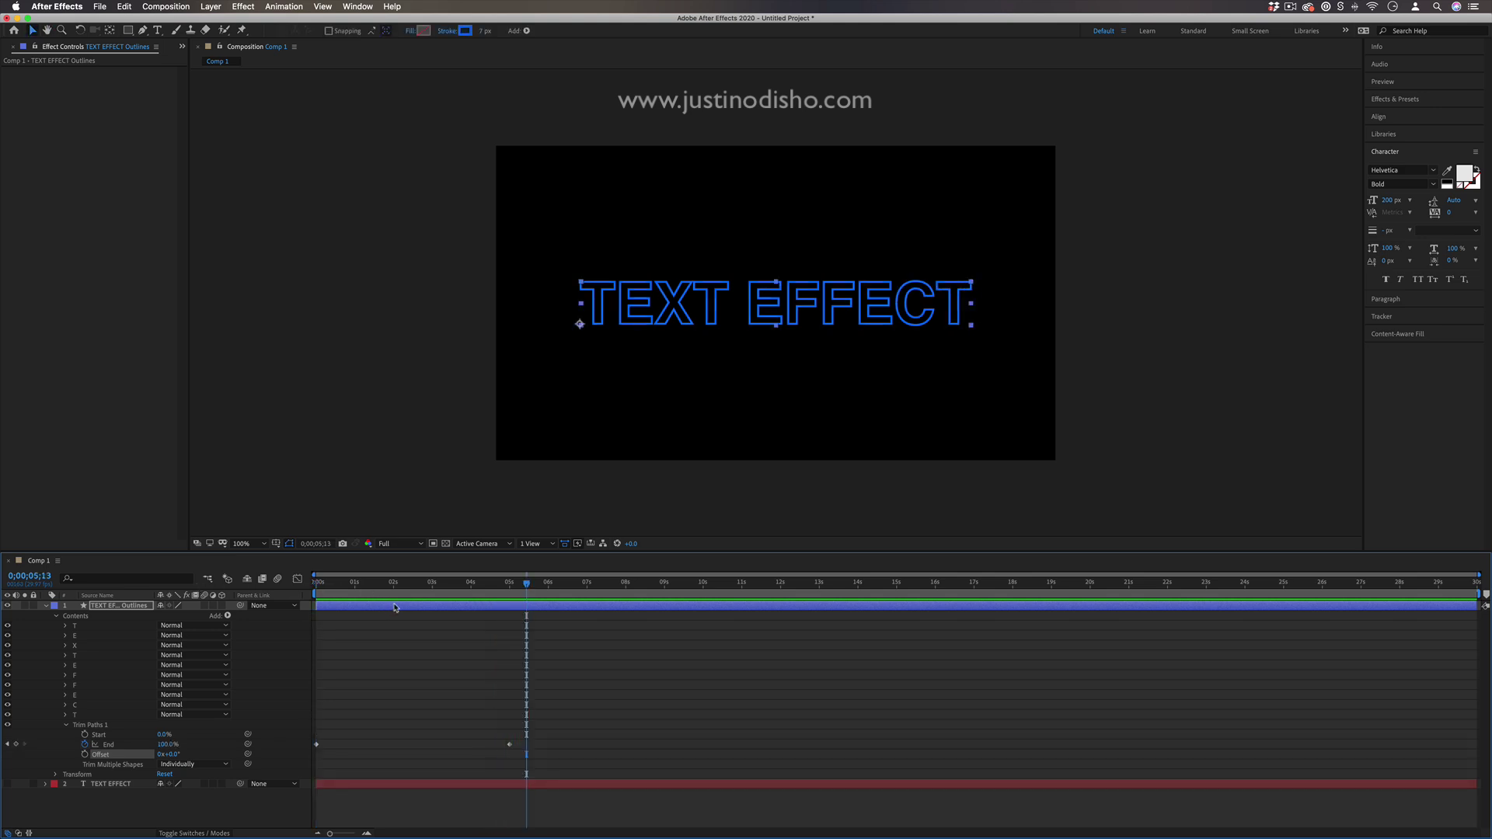
{"action": "left_click", "coordinate": [403, 587]}
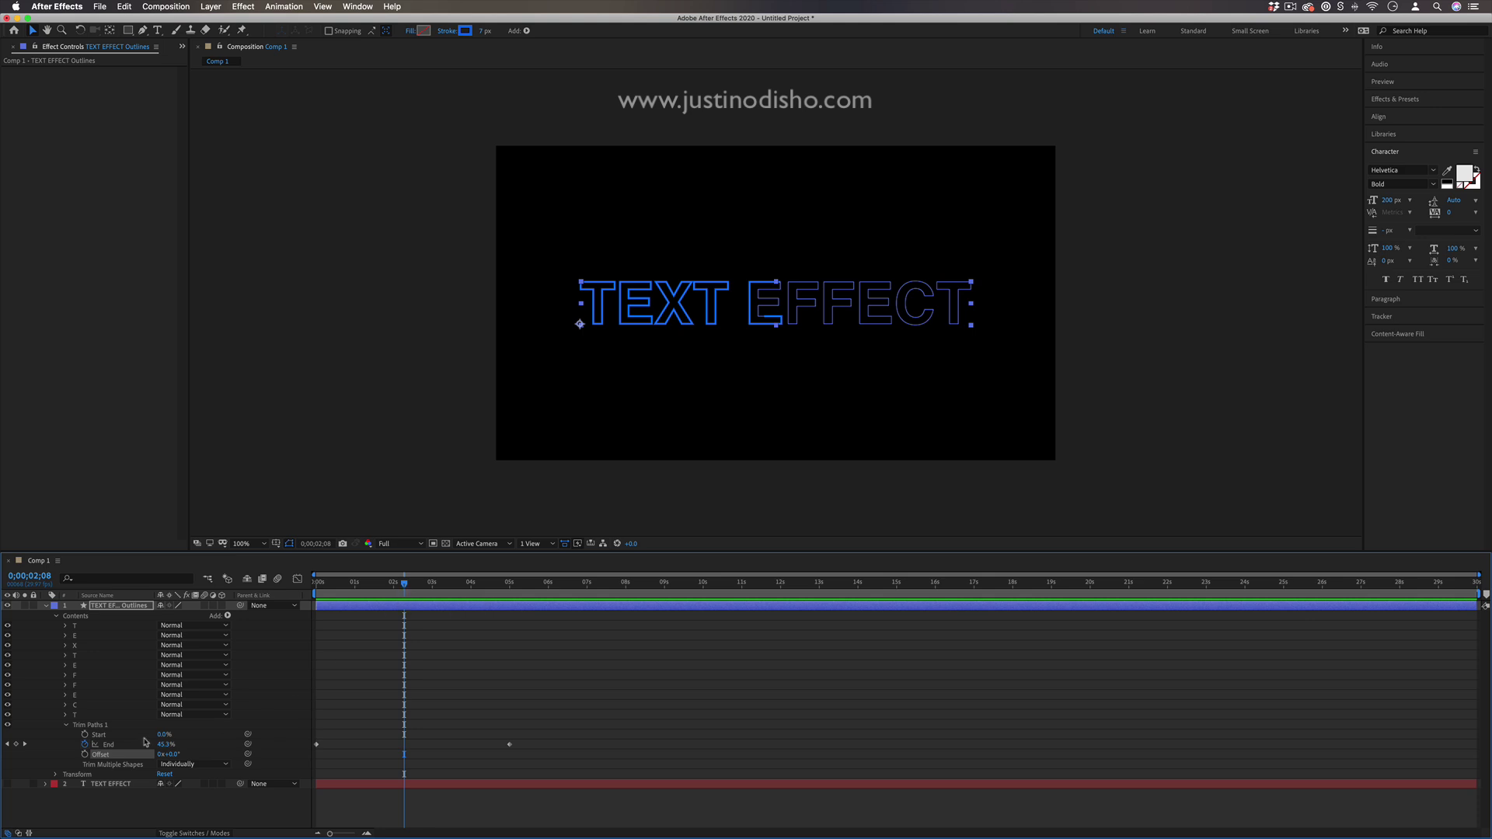
{"action": "left_click", "coordinate": [143, 608]}
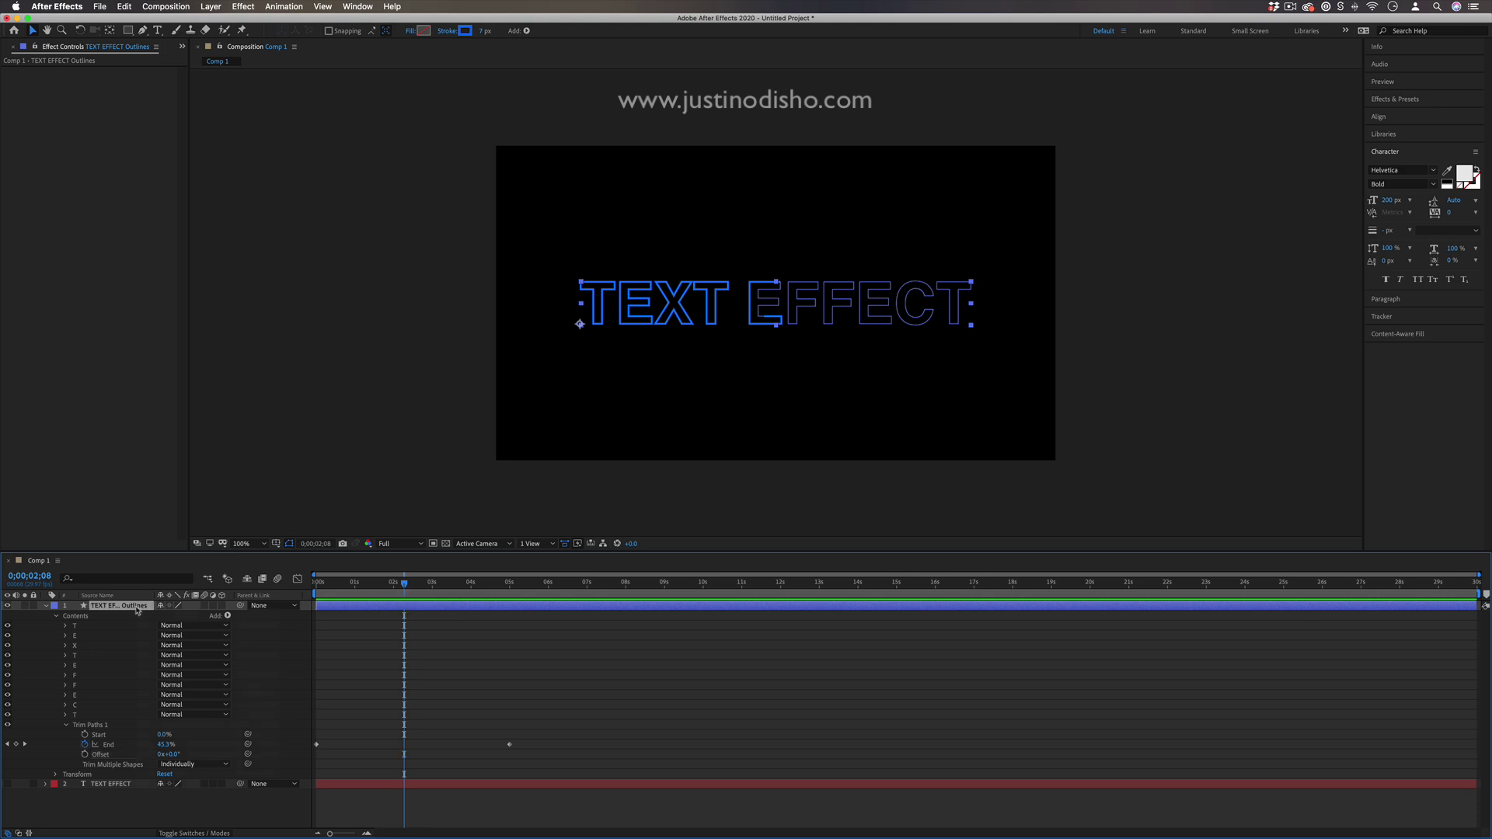
Add an Outer Glow layer style to the text outlines layer
{"action": "right_click", "coordinate": [137, 611]}
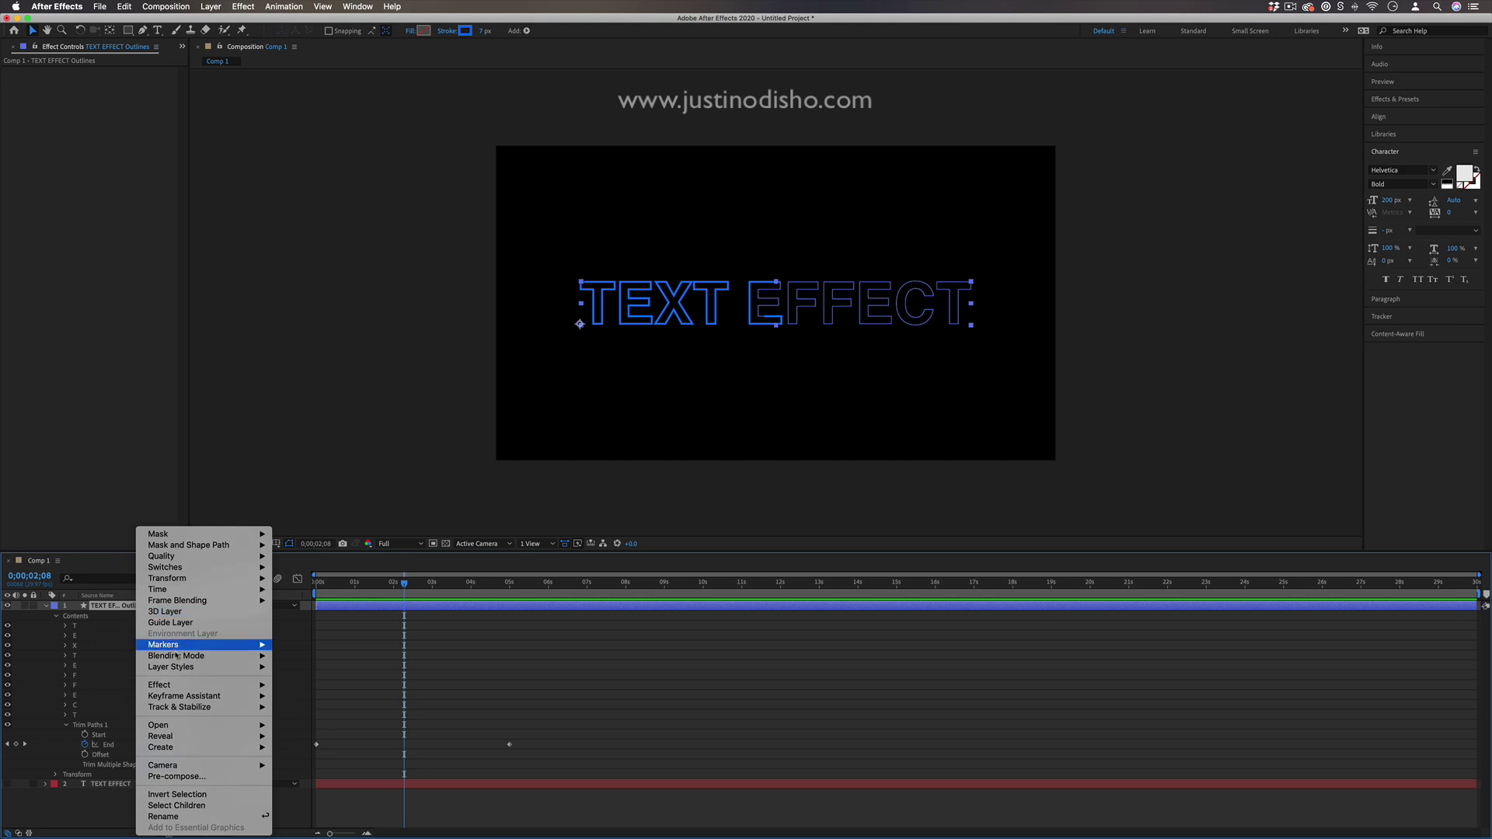
{"action": "mouse_move", "coordinate": [205, 668]}
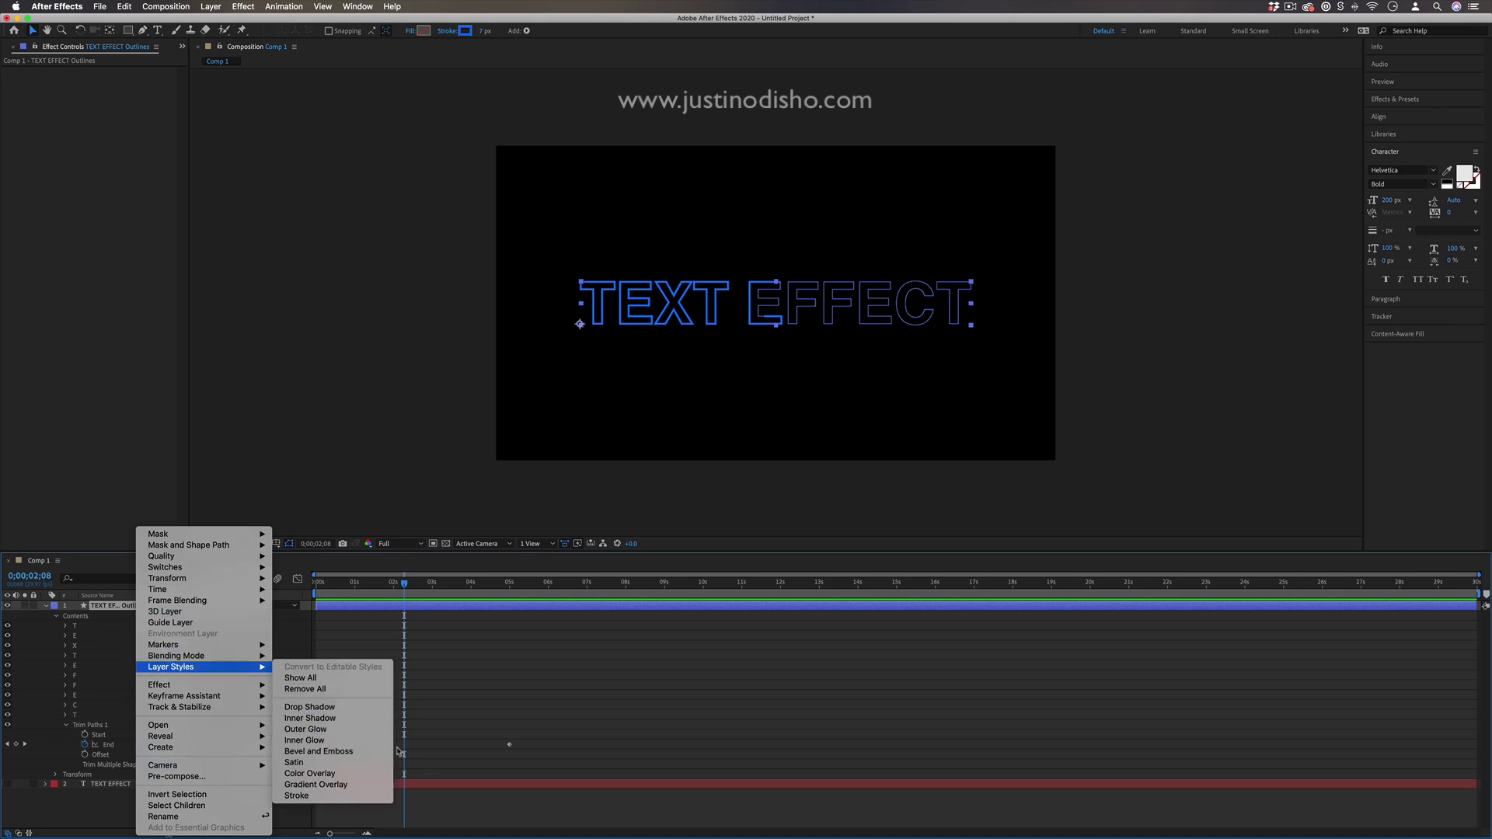
{"action": "left_click", "coordinate": [354, 732]}
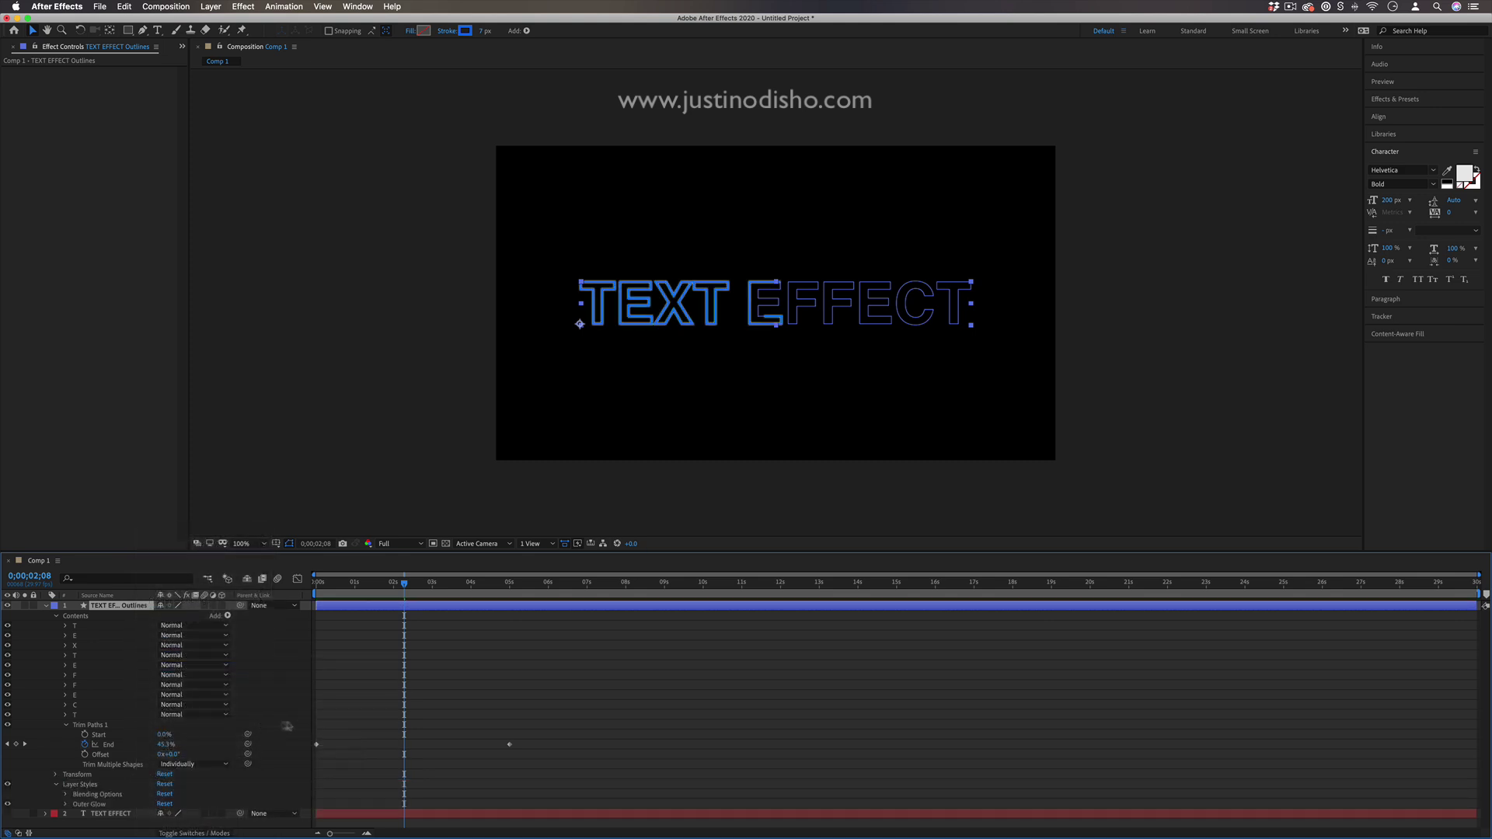
{"action": "left_click", "coordinate": [68, 804]}
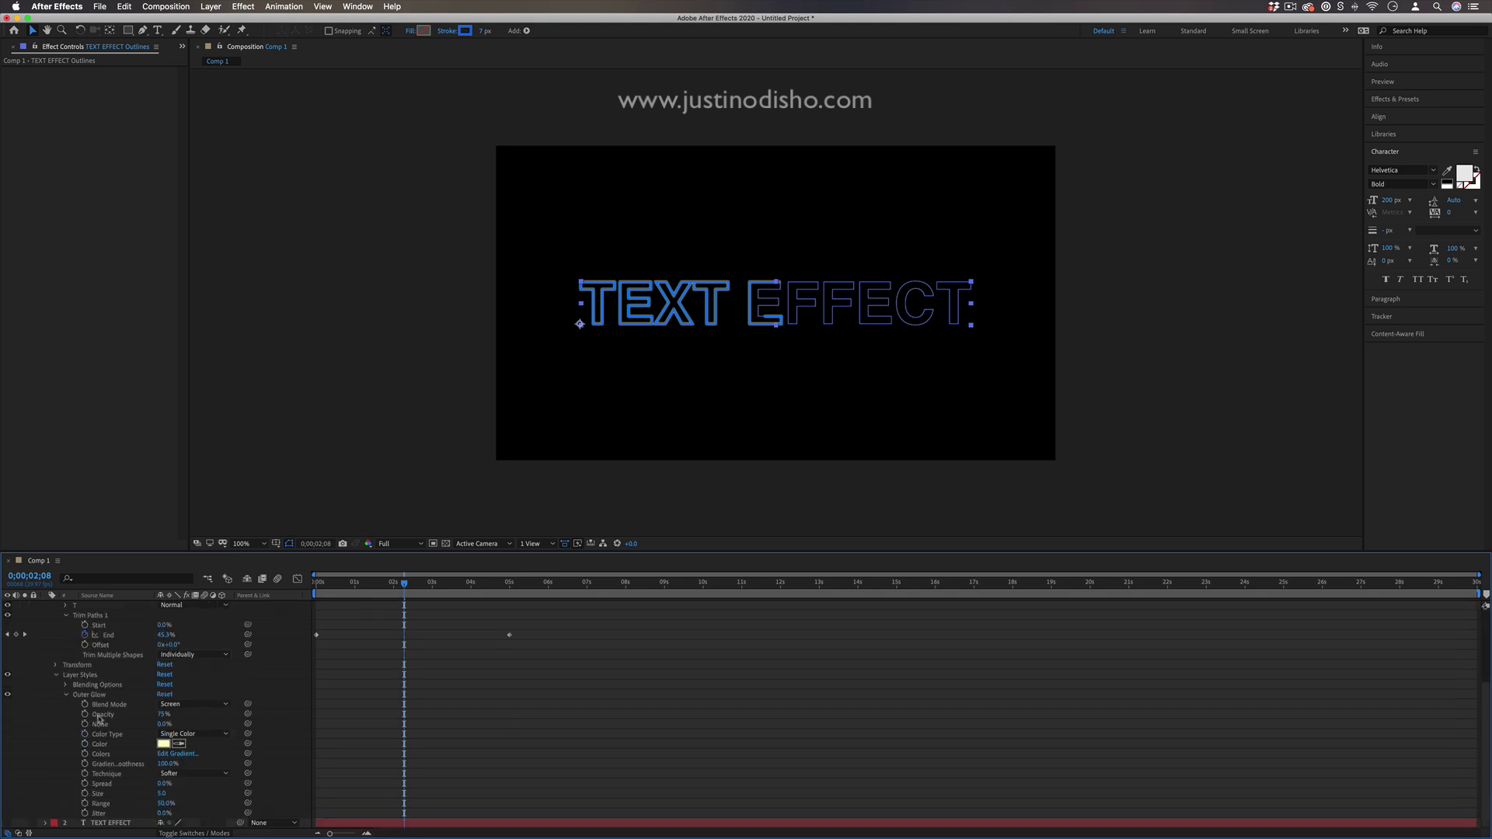
Set the Outer Glow colour to blue and its size to 27
{"action": "left_click", "coordinate": [163, 744]}
{"action": "left_click", "coordinate": [770, 419]}
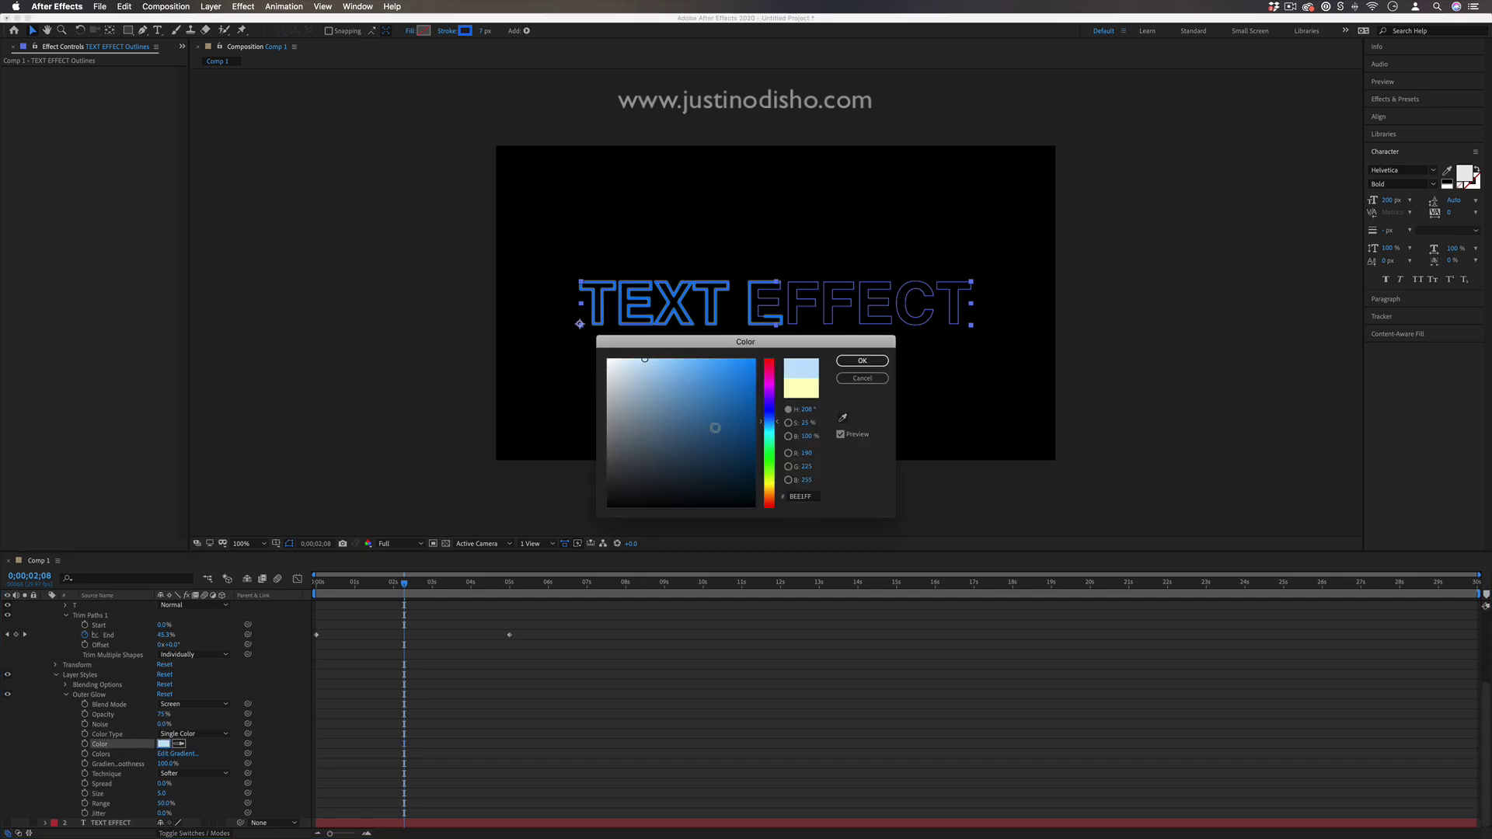
{"action": "left_click", "coordinate": [863, 360]}
{"action": "left_click_drag", "start_coordinate": [162, 794], "coordinate": [187, 794]}
{"action": "left_click", "coordinate": [326, 342]}
Preview the glowing draw-on animation, then reselect the text outlines layer
{"action": "left_click", "coordinate": [384, 584]}
{"action": "key", "text": "space"}
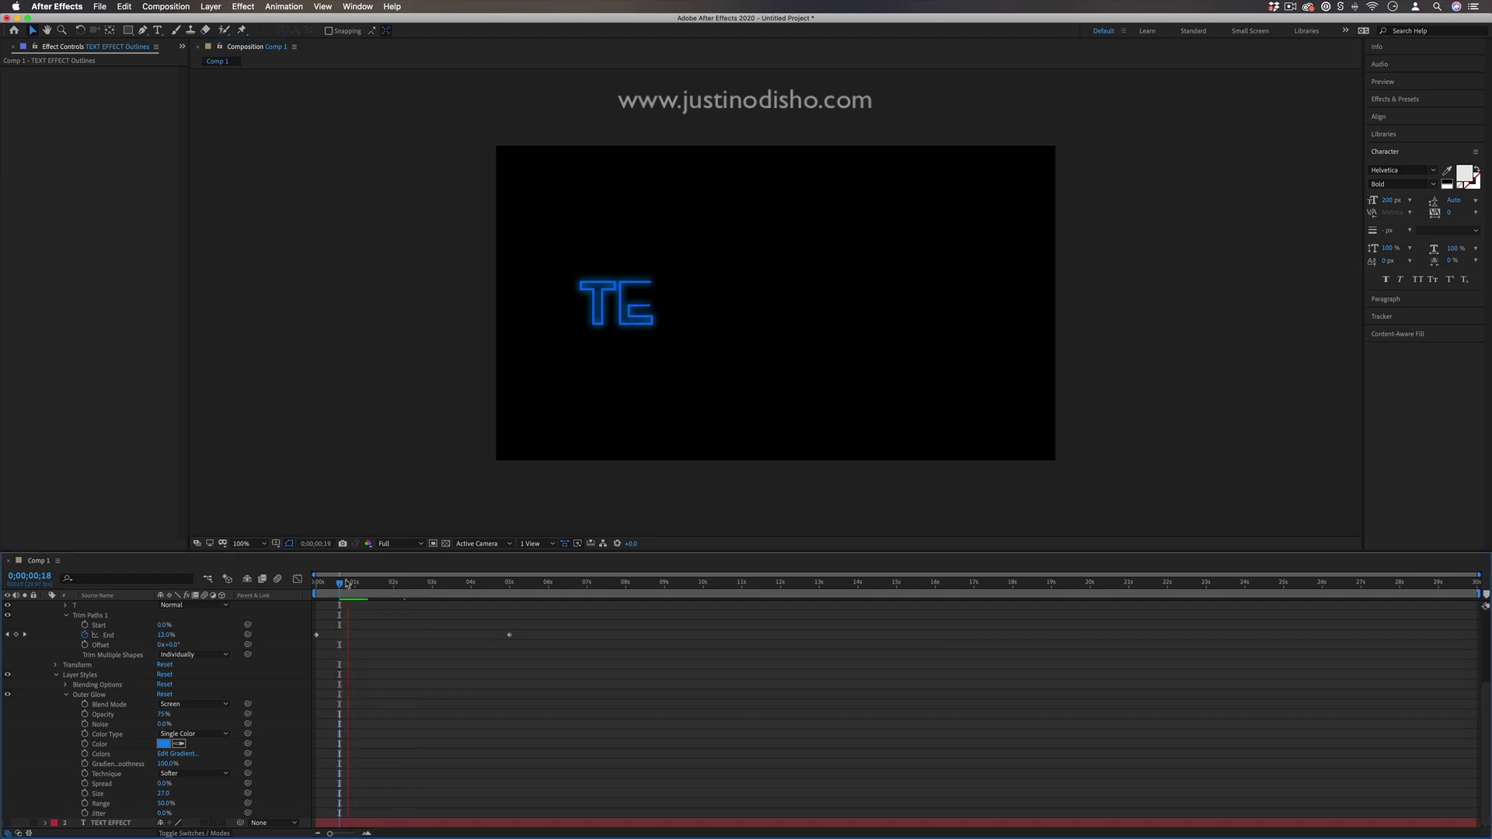
{"action": "left_click", "coordinate": [389, 589]}
{"action": "scroll", "coordinate": [389, 589], "scroll_direction": "up", "scroll_amount": 1}
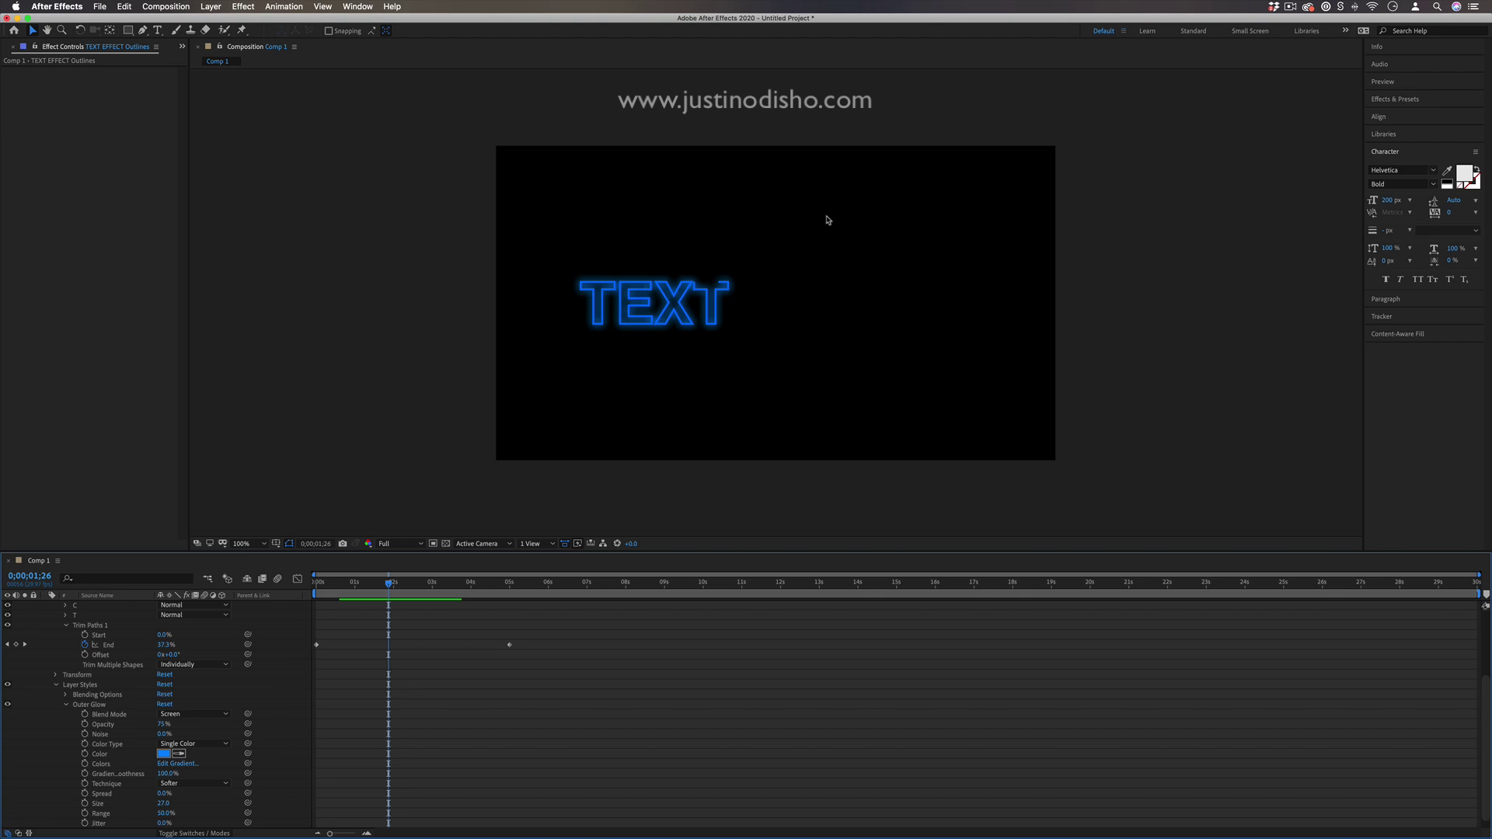
{"action": "left_click", "coordinate": [38, 659]}
{"action": "scroll", "coordinate": [101, 628], "scroll_direction": "up", "scroll_amount": 3}
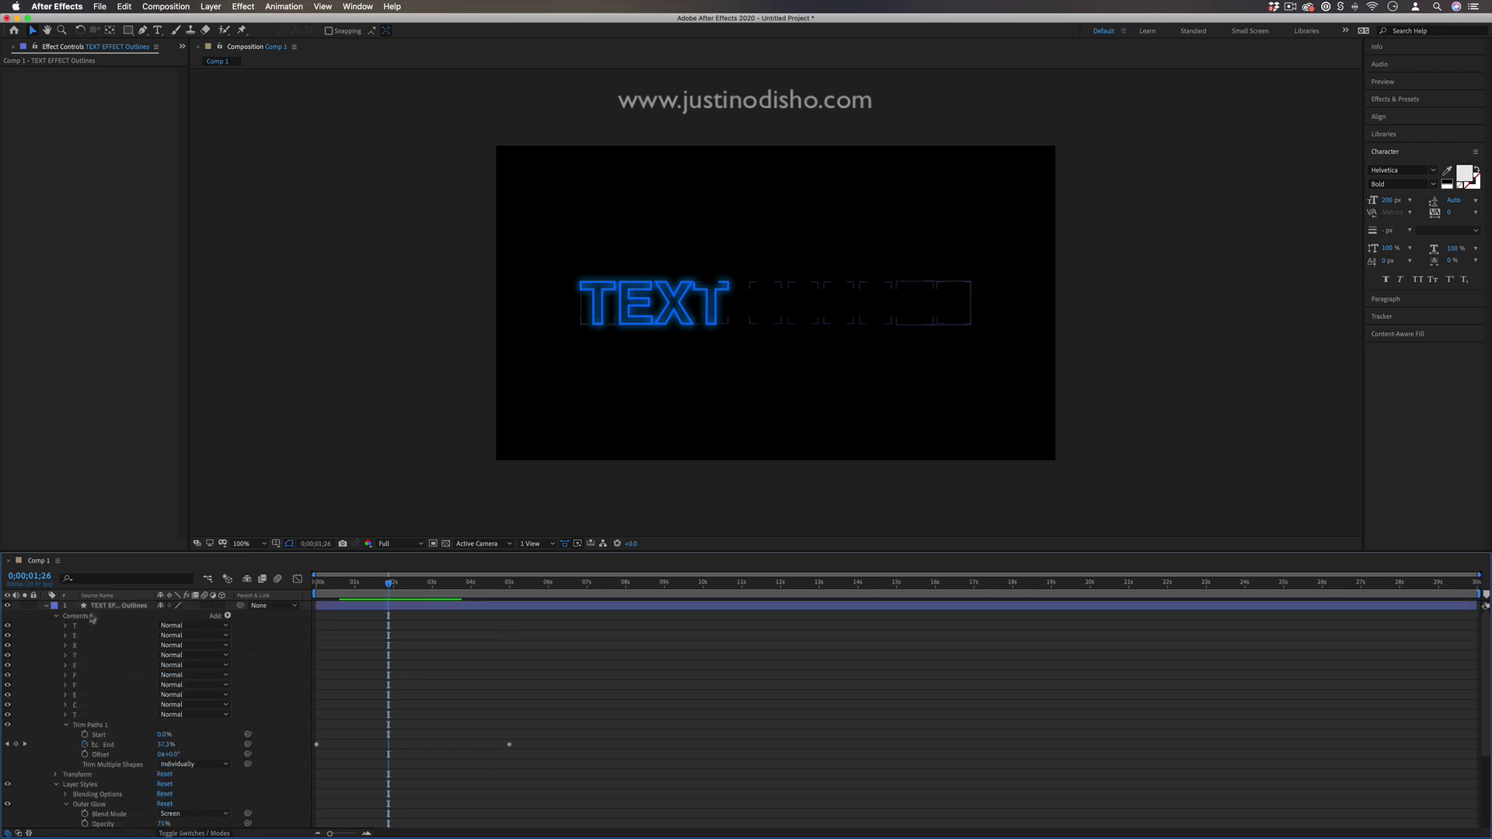
Draw a star outline in the composition's upper right with the Star Tool
{"action": "key", "text": "F2"}
{"action": "mouse_move", "coordinate": [128, 31]}
{"action": "left_mouse_down"}
{"action": "mouse_move", "coordinate": [163, 45]}
{"action": "mouse_move", "coordinate": [179, 84]}
{"action": "left_mouse_up"}
{"action": "left_click_drag", "start_coordinate": [904, 197], "coordinate": [863, 210]}
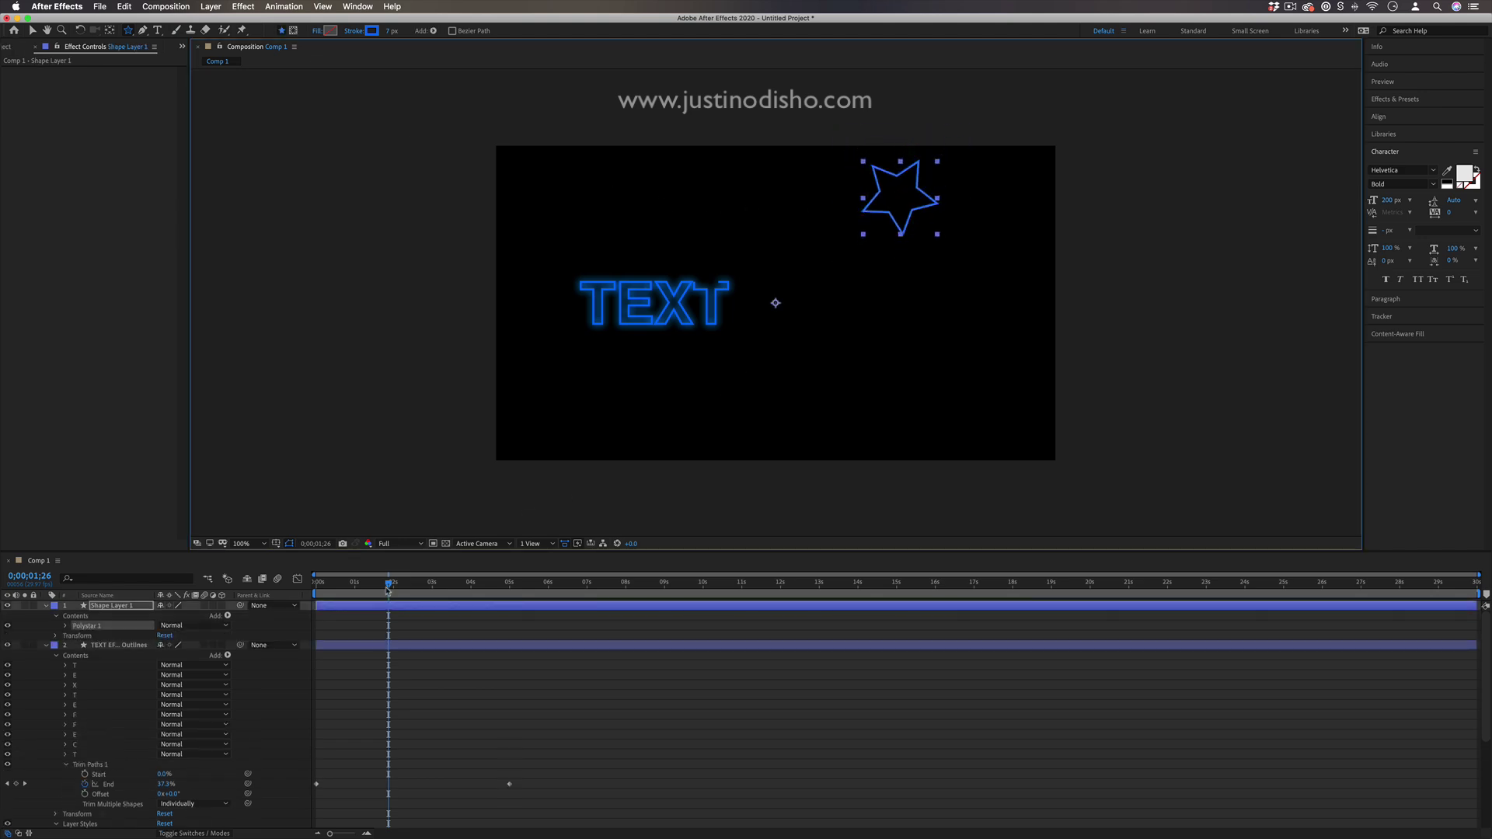
Add Trim Paths to the star and show its Trim Paths properties
{"action": "left_click", "coordinate": [228, 616]}
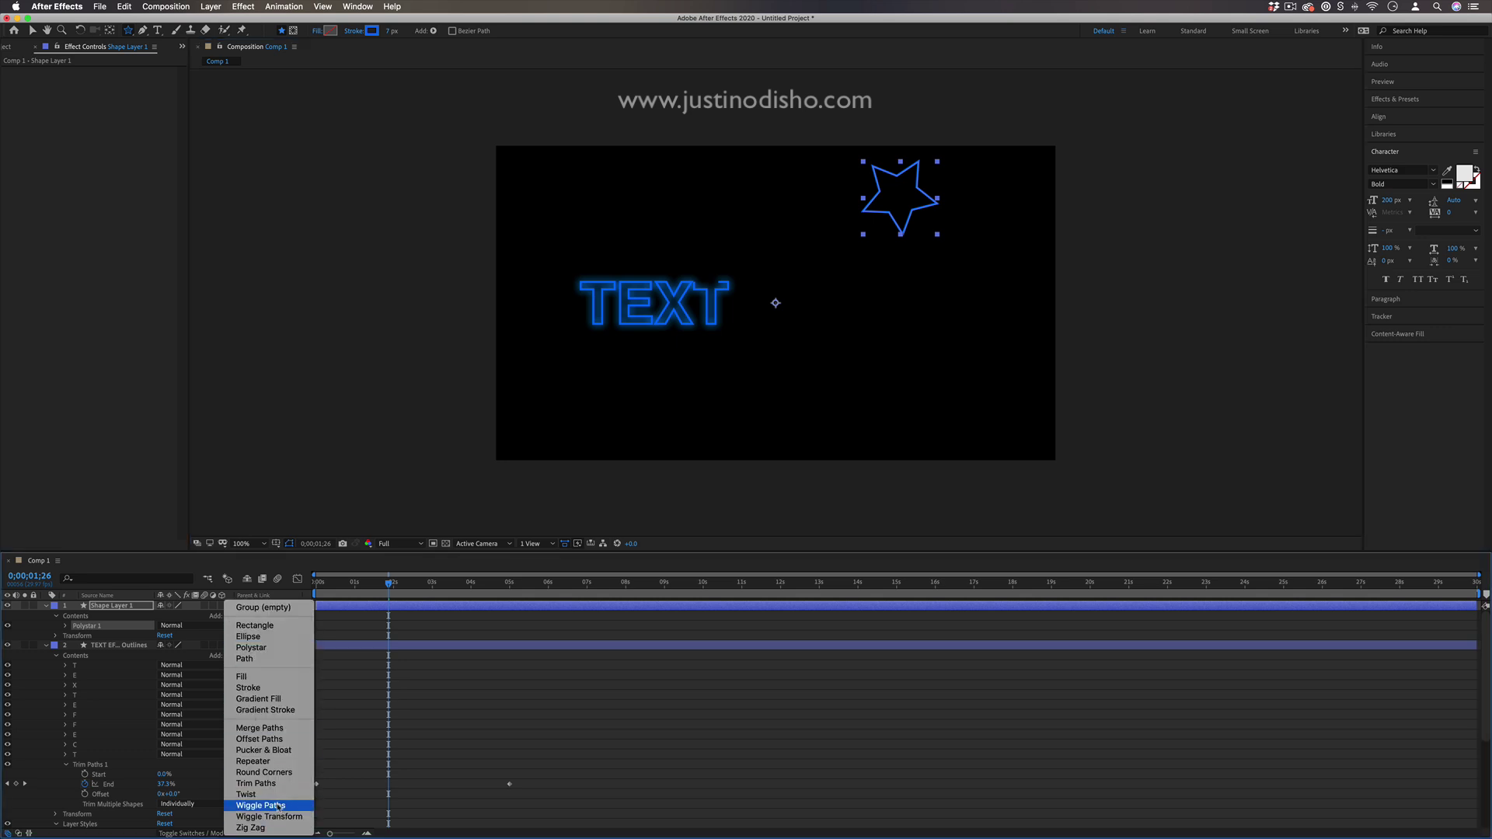
{"action": "left_click", "coordinate": [255, 783]}
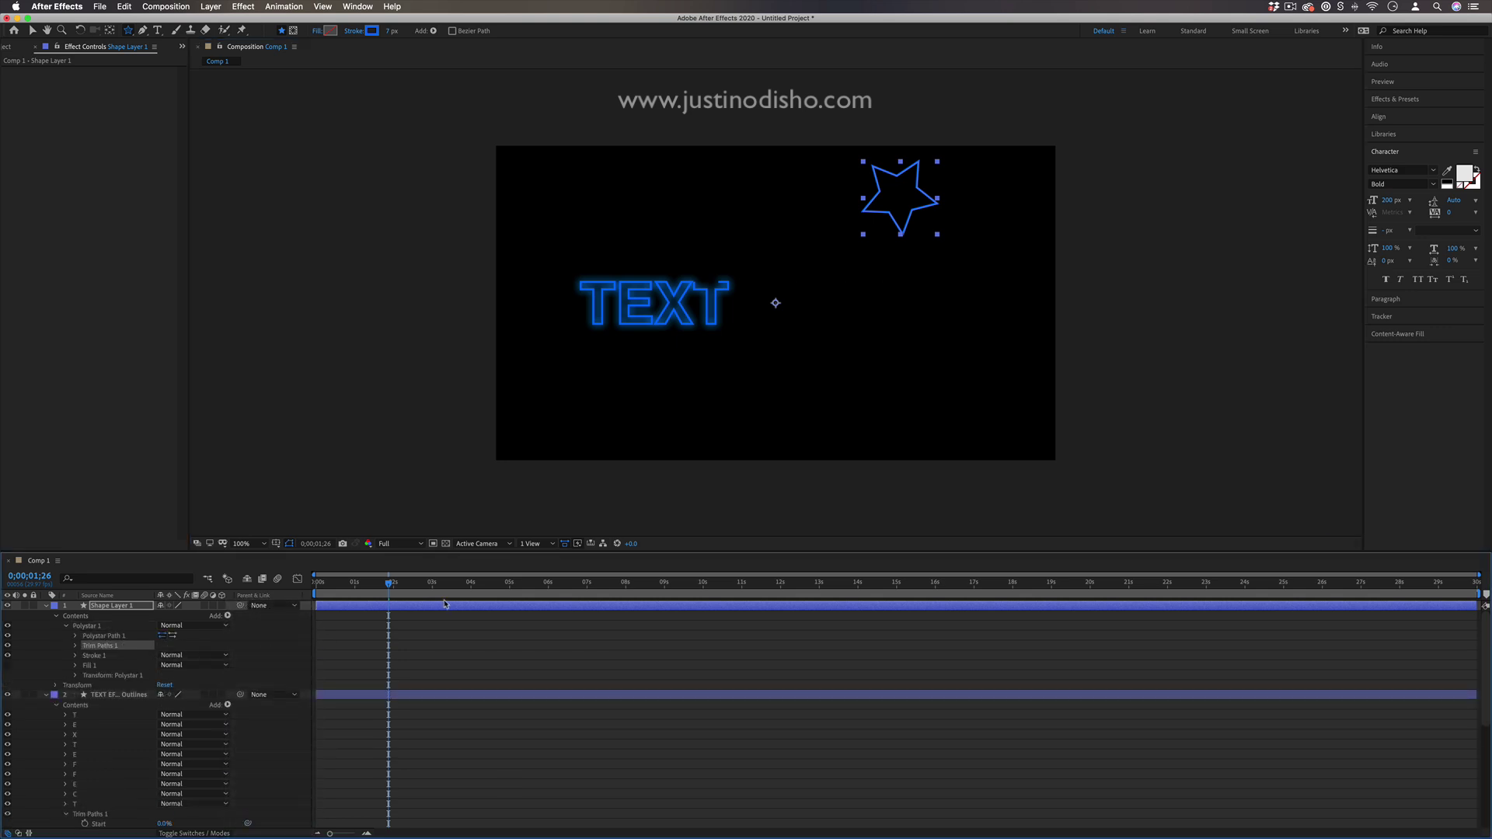
{"action": "left_click", "coordinate": [75, 646]}
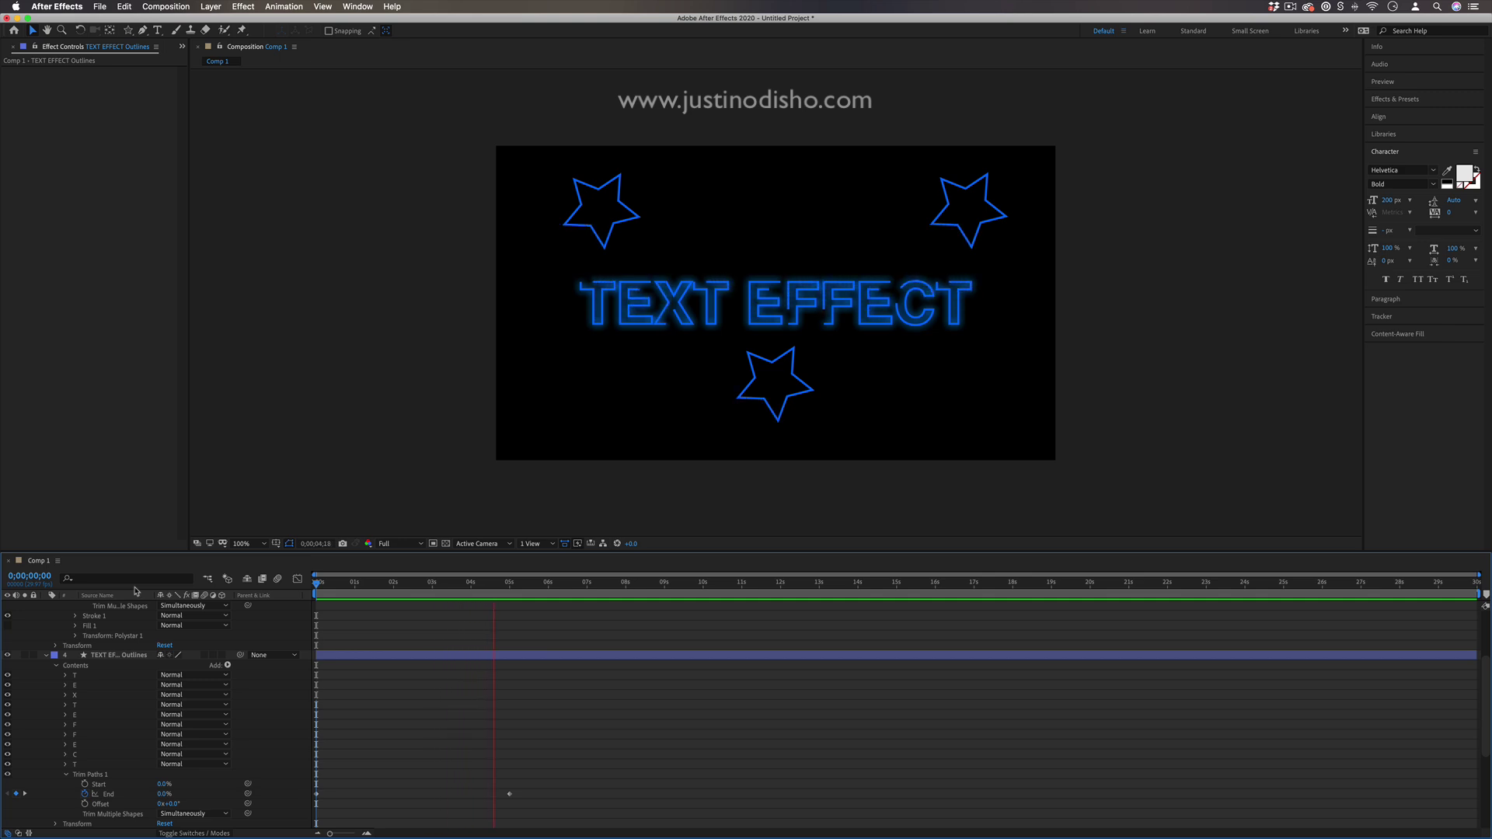
Stop the preview at 0;00;06;05 once the text and three stars are fully drawn
{"action": "key", "text": "space"}
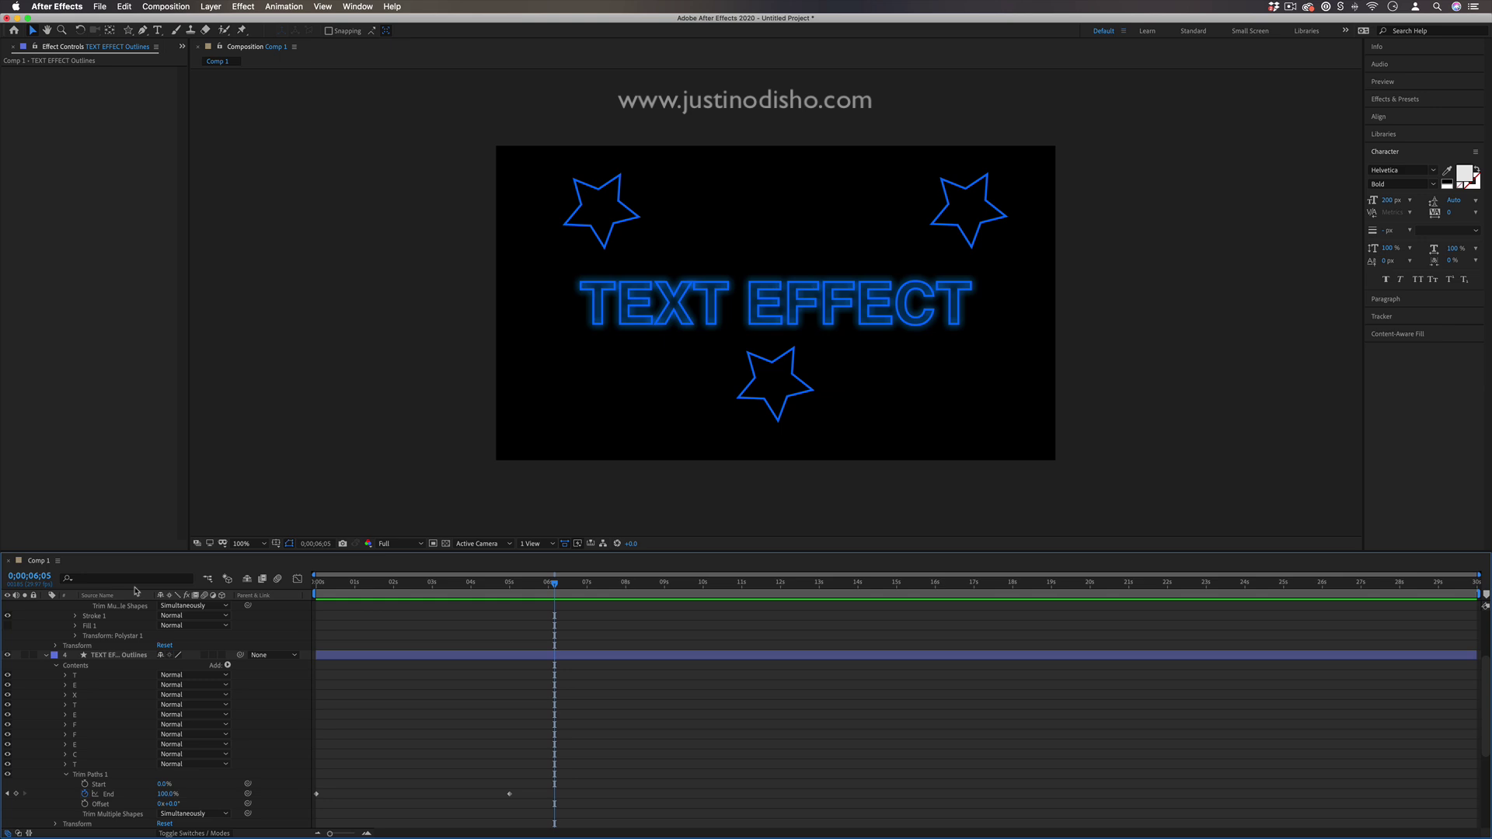